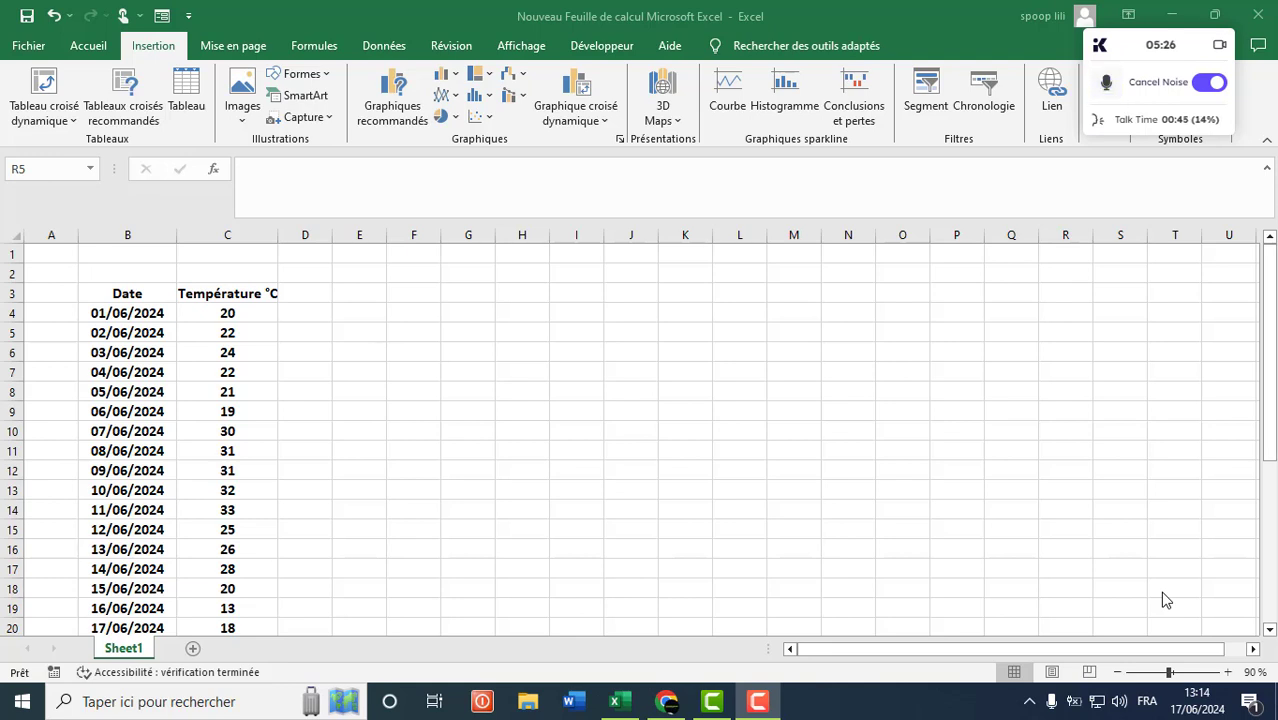
# Select B3:C33, the Date and Température °C columns from the headers through 30/06/2024
pyautogui.click(131, 300)
pyautogui.click(130, 293)
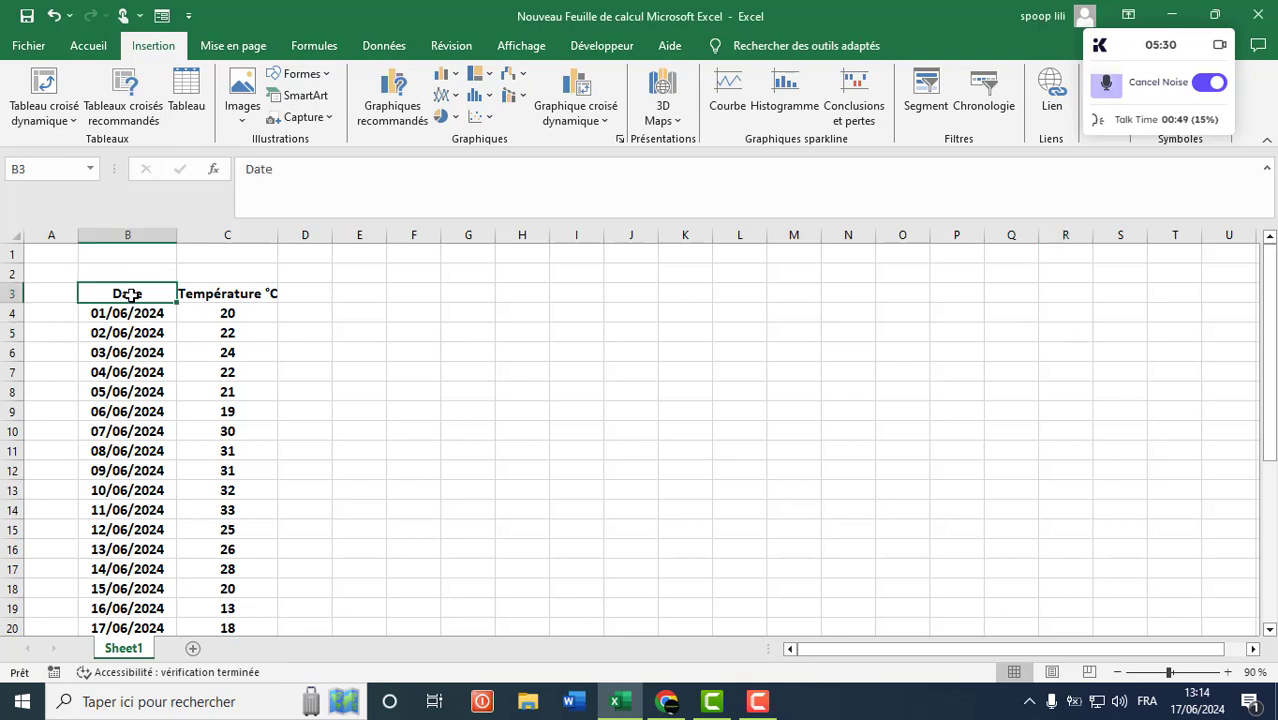
pyautogui.moveTo(130, 293); pyautogui.dragTo(128, 352)
pyautogui.moveTo(225, 293); pyautogui.dragTo(205, 452)
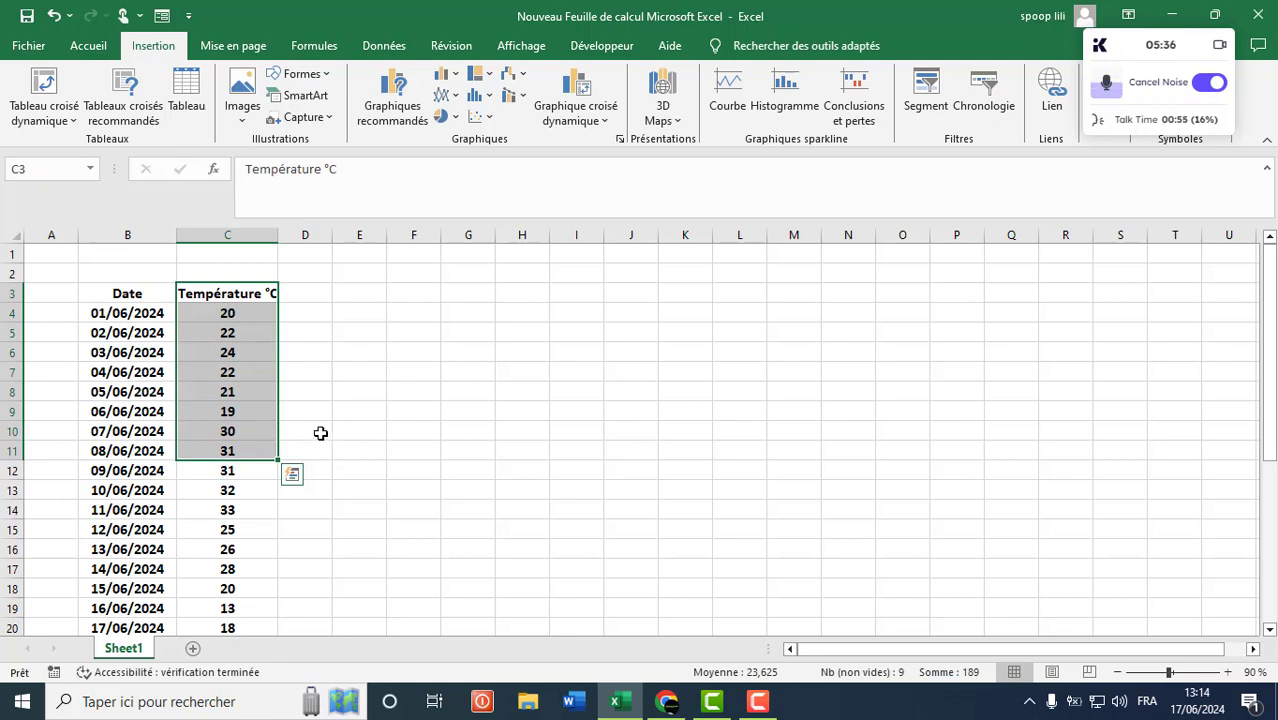
pyautogui.click(326, 394)
pyautogui.moveTo(130, 293)
pyautogui.mouseDown()
pyautogui.moveTo(262, 434)
pyautogui.moveTo(223, 563)
pyautogui.moveTo(228, 671)
pyautogui.moveTo(225, 588)
pyautogui.mouseUp()
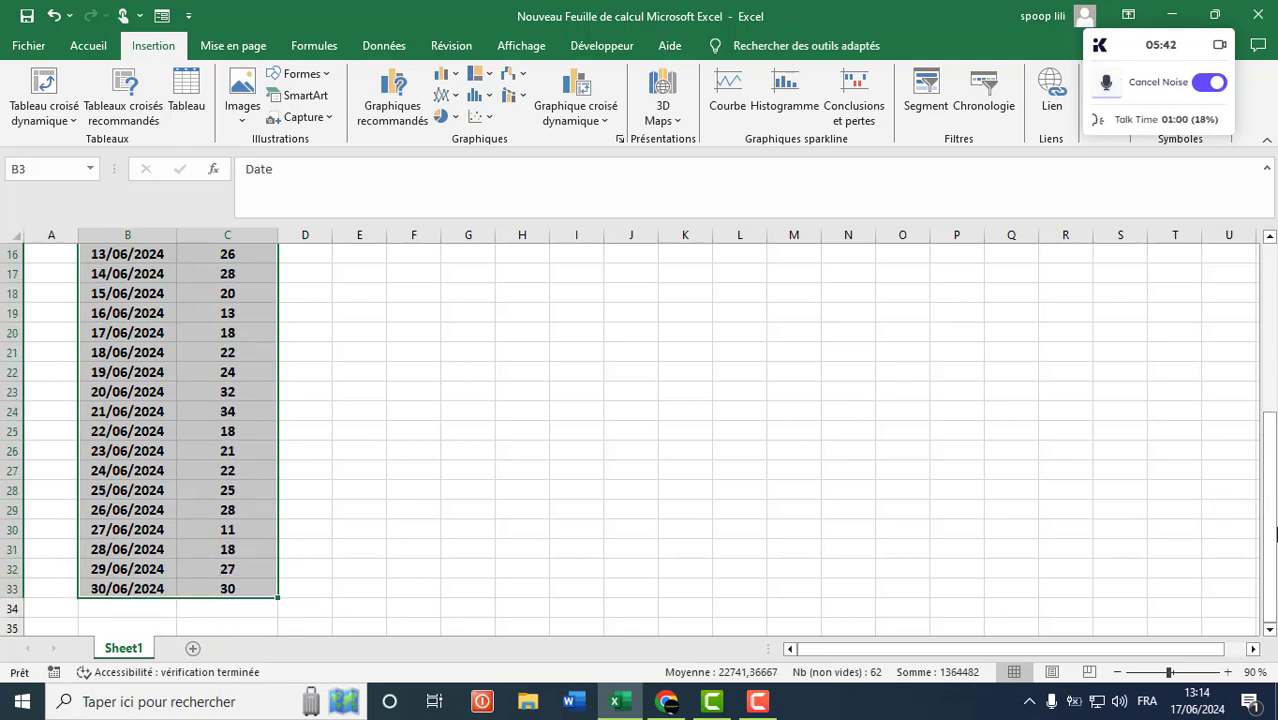
pyautogui.moveTo(1268, 500); pyautogui.dragTo(1268, 335)
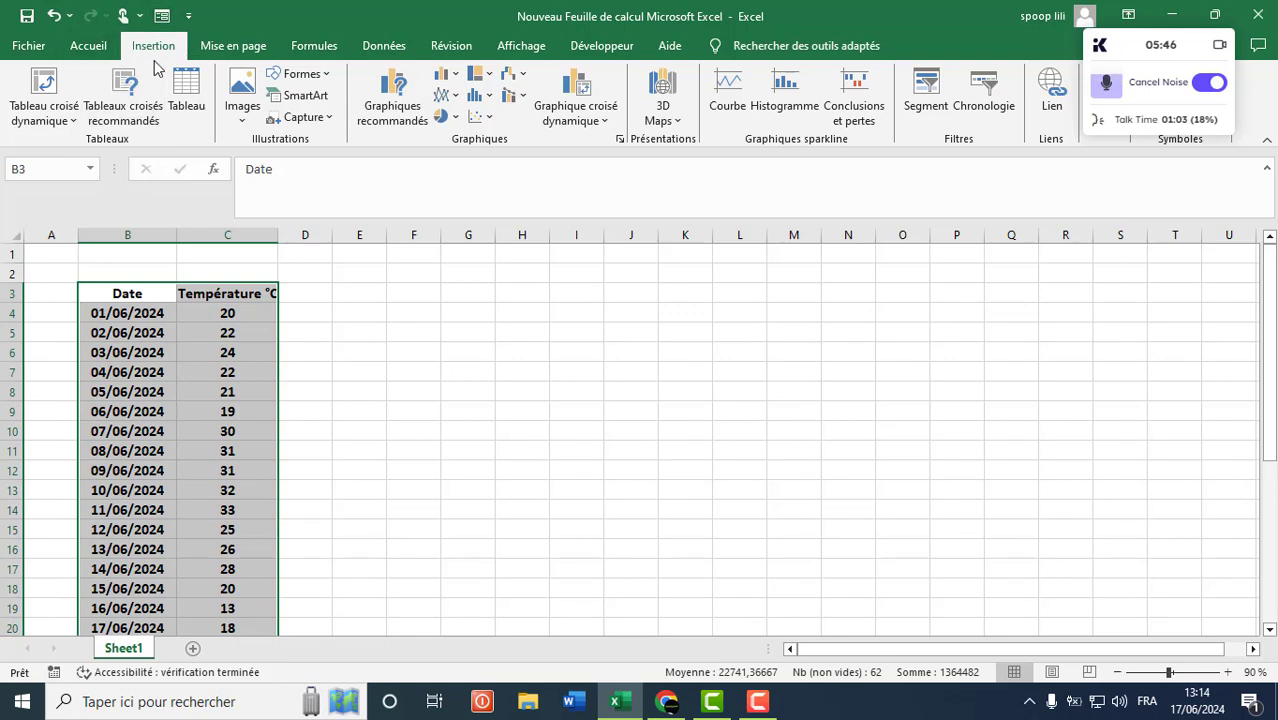
# Insert a 2D area chart of the June temperatures
pyautogui.click(455, 97)
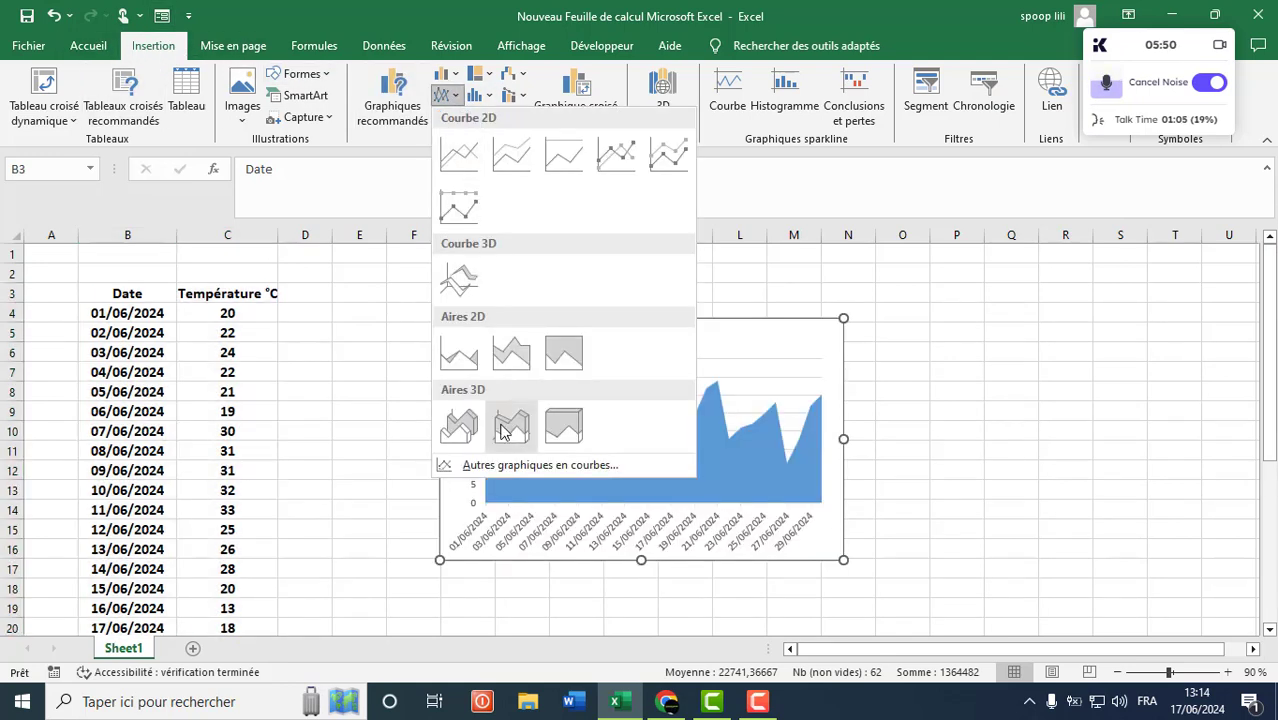
pyautogui.click(490, 85)
pyautogui.click(489, 80)
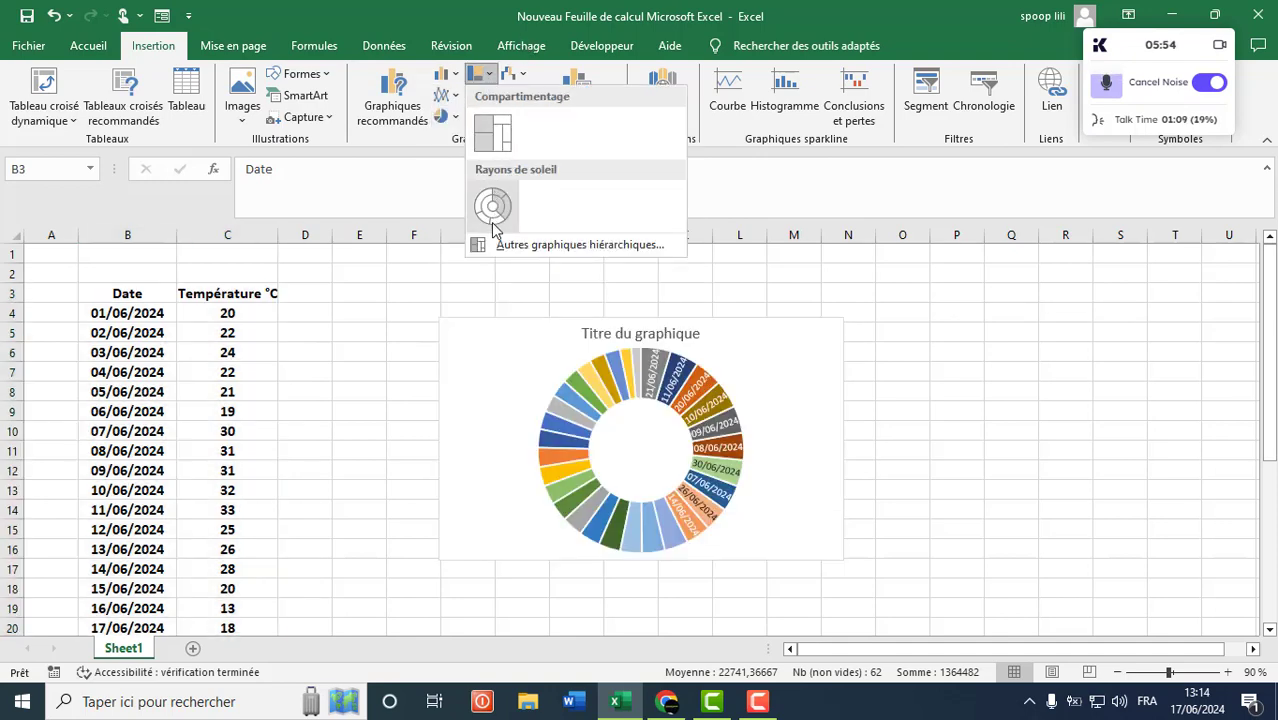
pyautogui.click(453, 100)
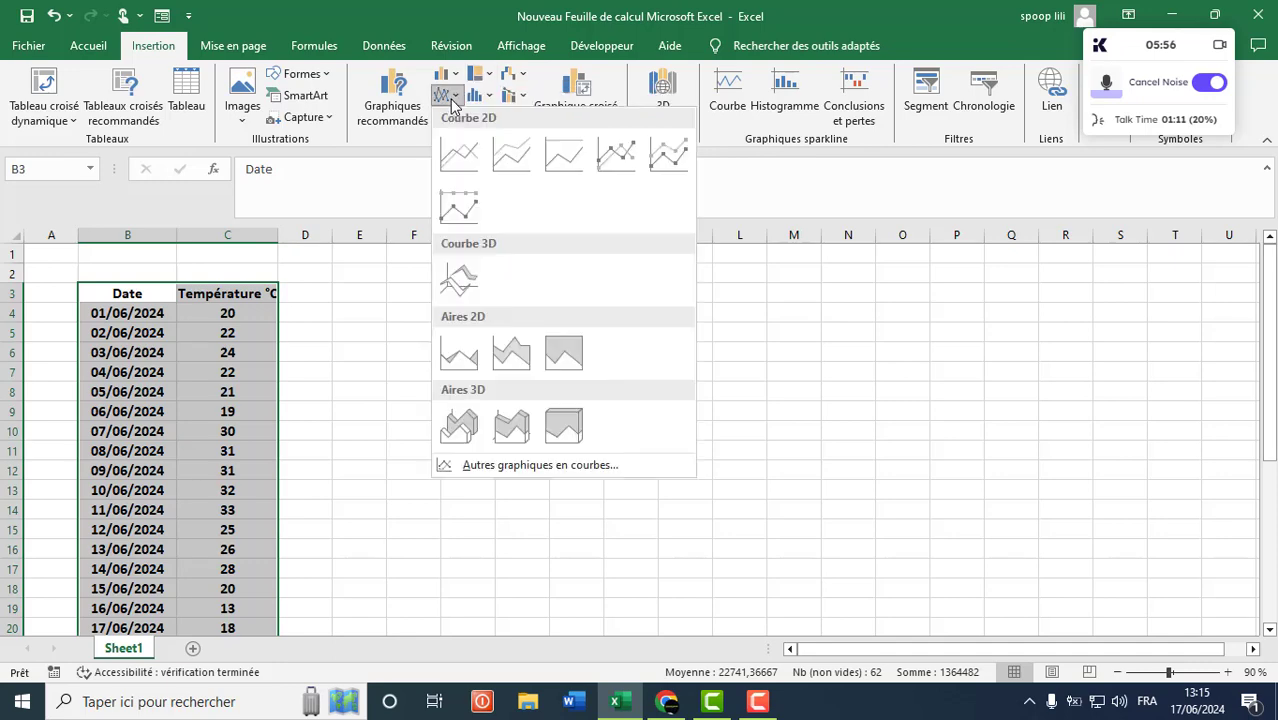
pyautogui.click(511, 352)
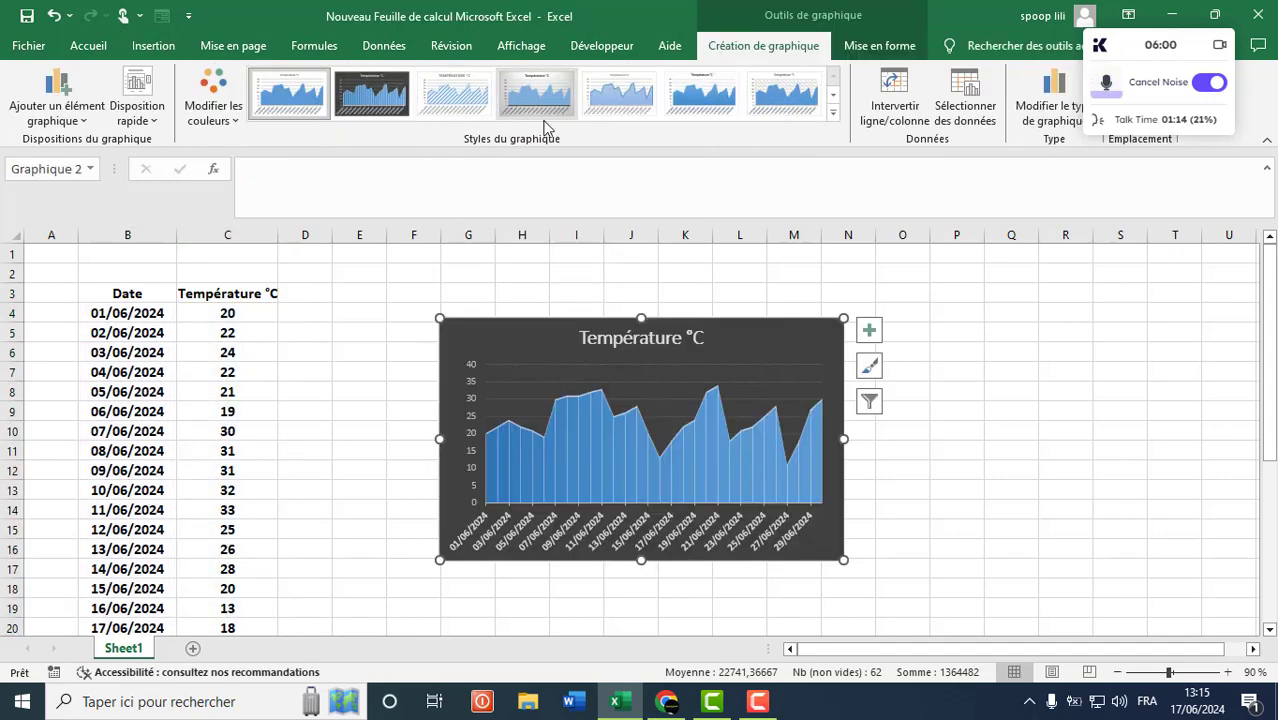
# Open Autres graphiques en courbes… to see every line chart type
pyautogui.click(150, 45)
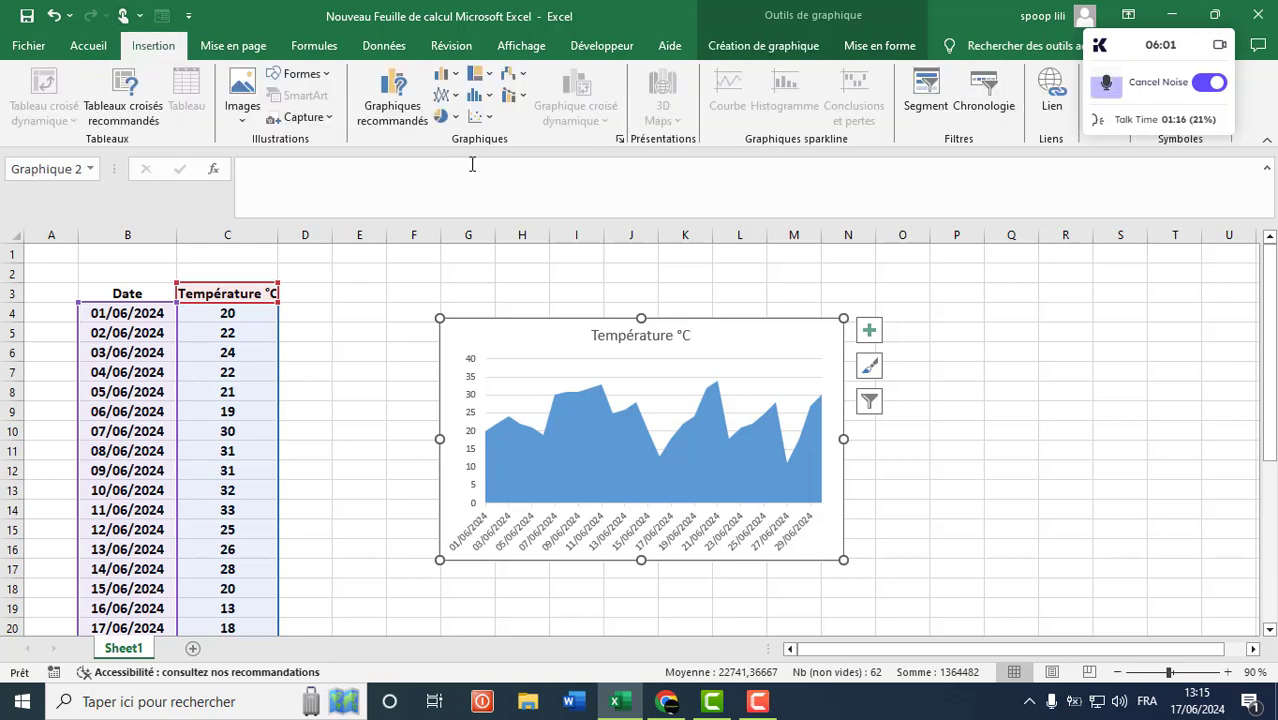
pyautogui.click(448, 100)
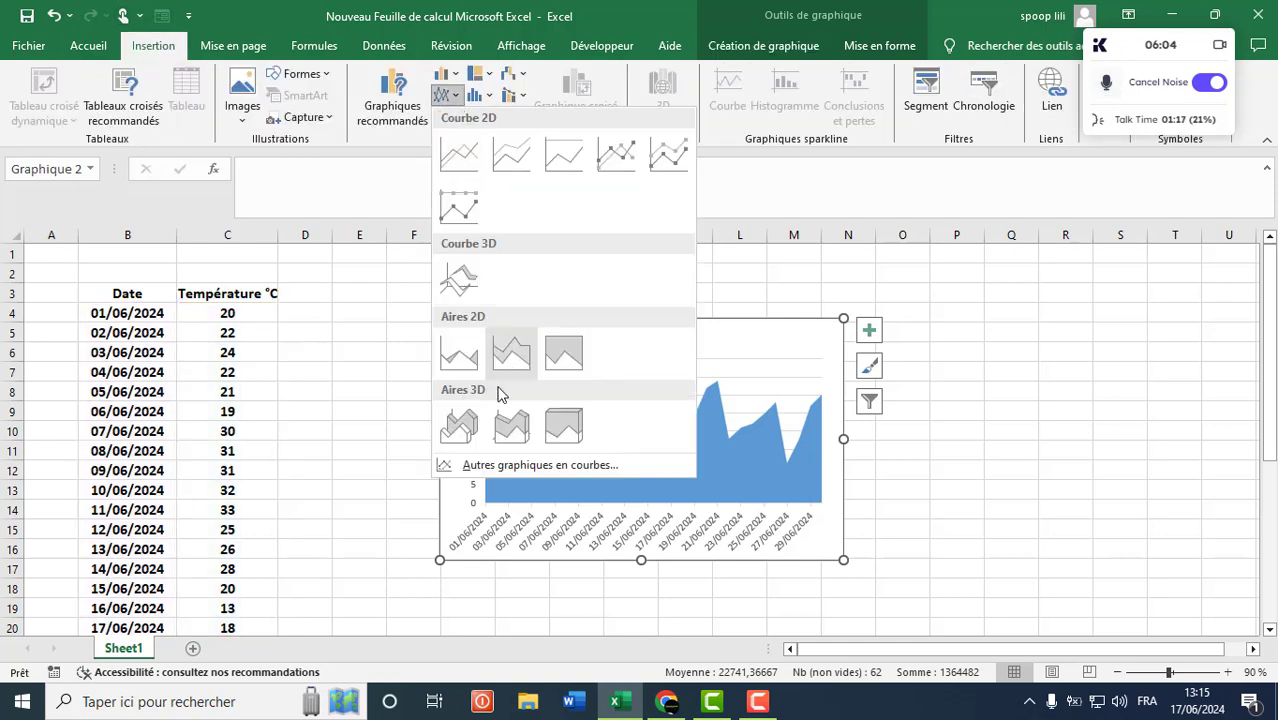
pyautogui.click(450, 465)
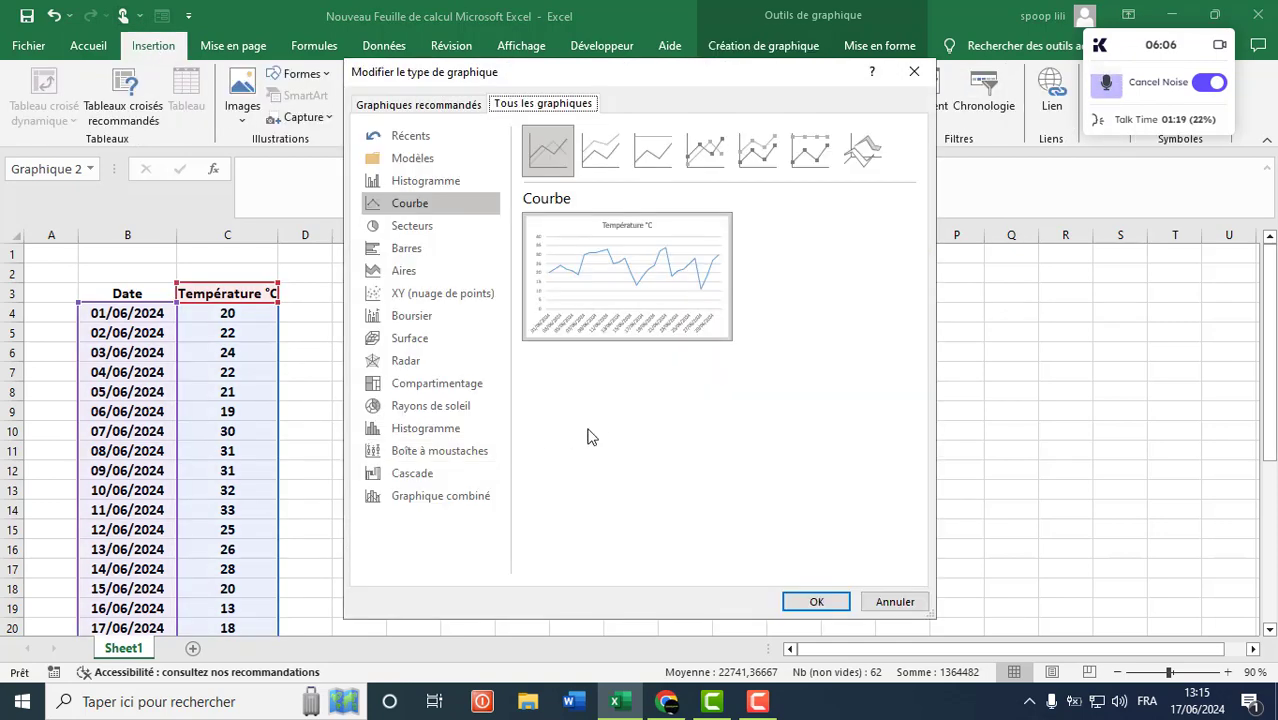
# Change the chart to an XY scatter with smooth lines and markers
pyautogui.click(445, 296)
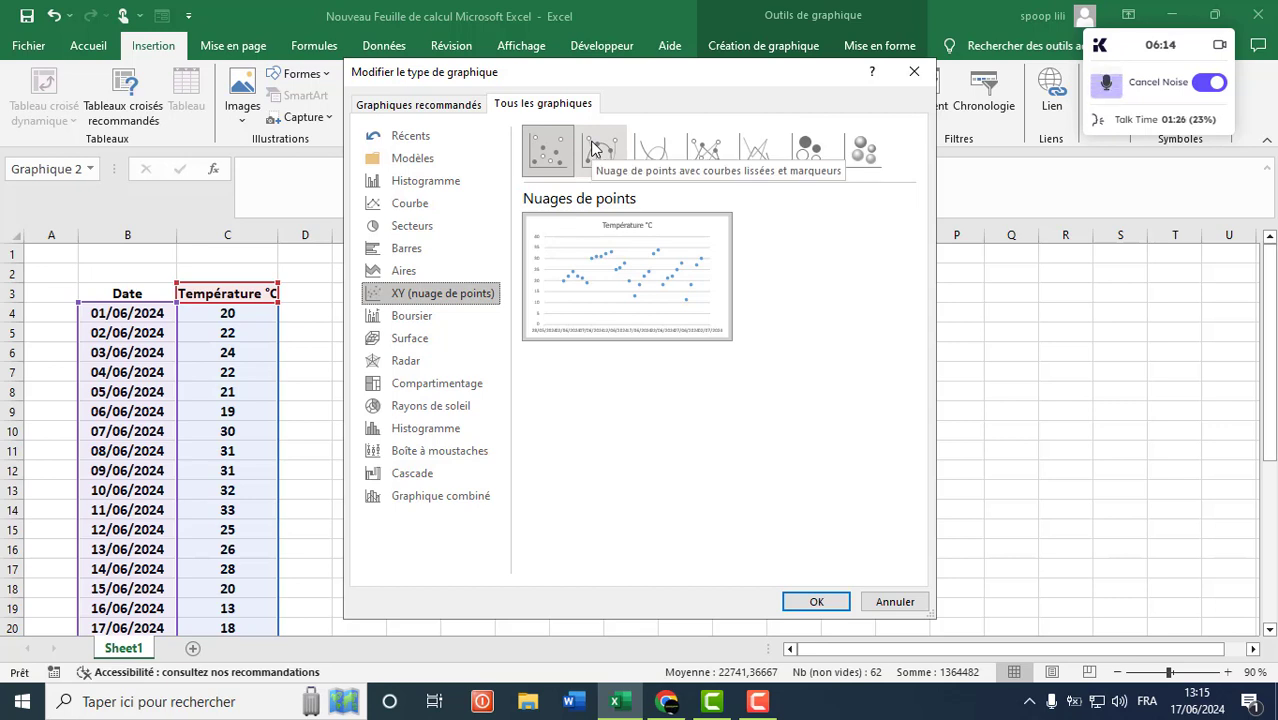
pyautogui.click(596, 148)
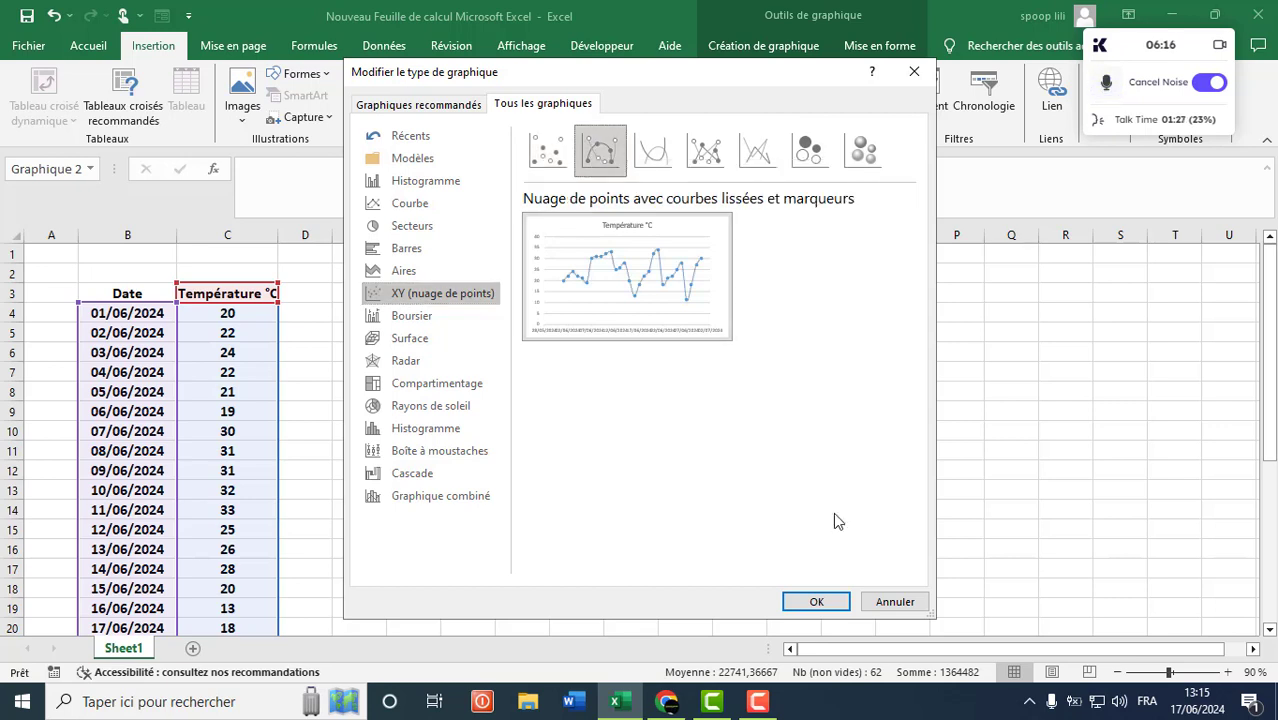
pyautogui.click(816, 602)
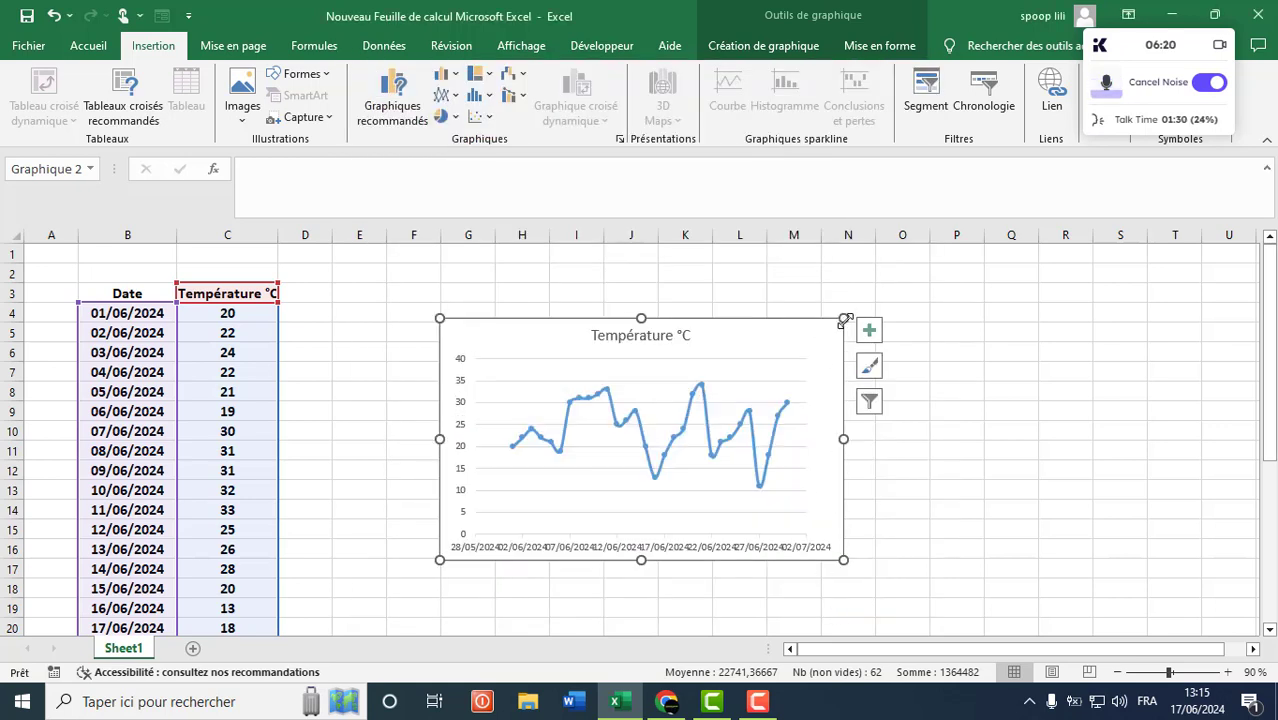
# Edit the chart title from 'Température °C' to 'Températures Quotidiennes °C'
pyautogui.moveTo(853, 316); pyautogui.dragTo(966, 277)
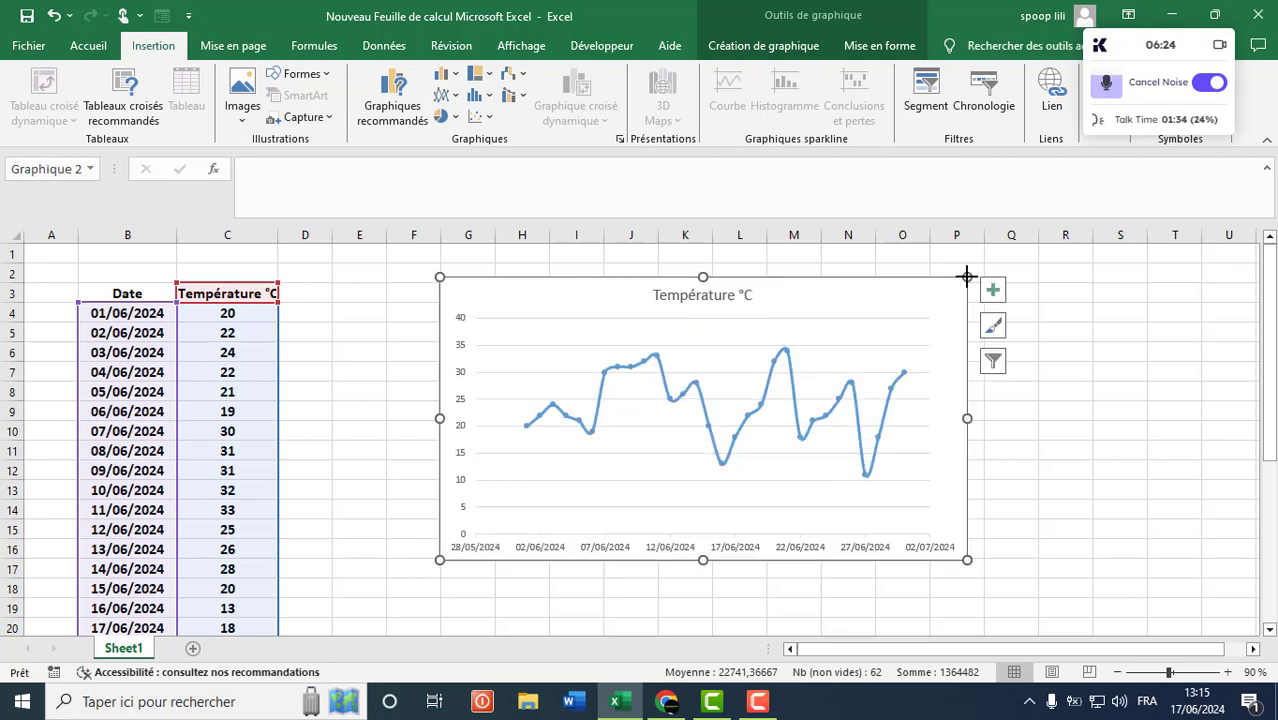
pyautogui.doubleClick(722, 296)
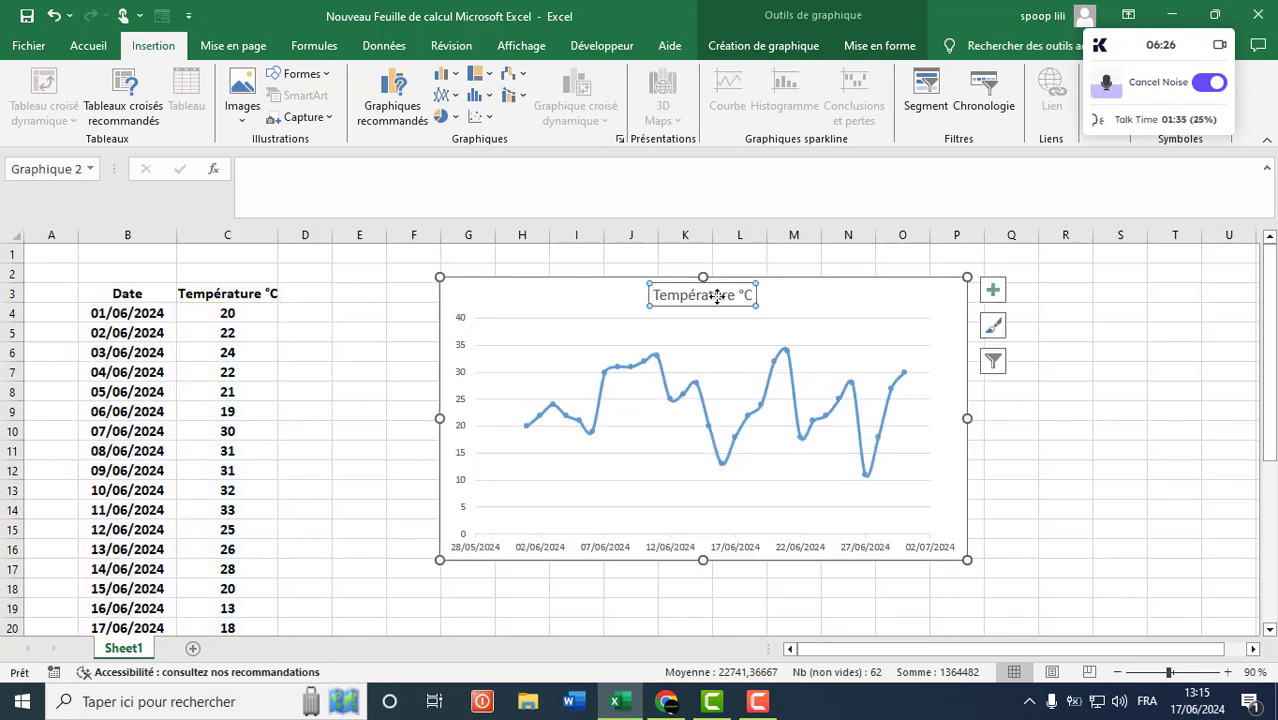
pyautogui.hotkey('ctrl', 'z')
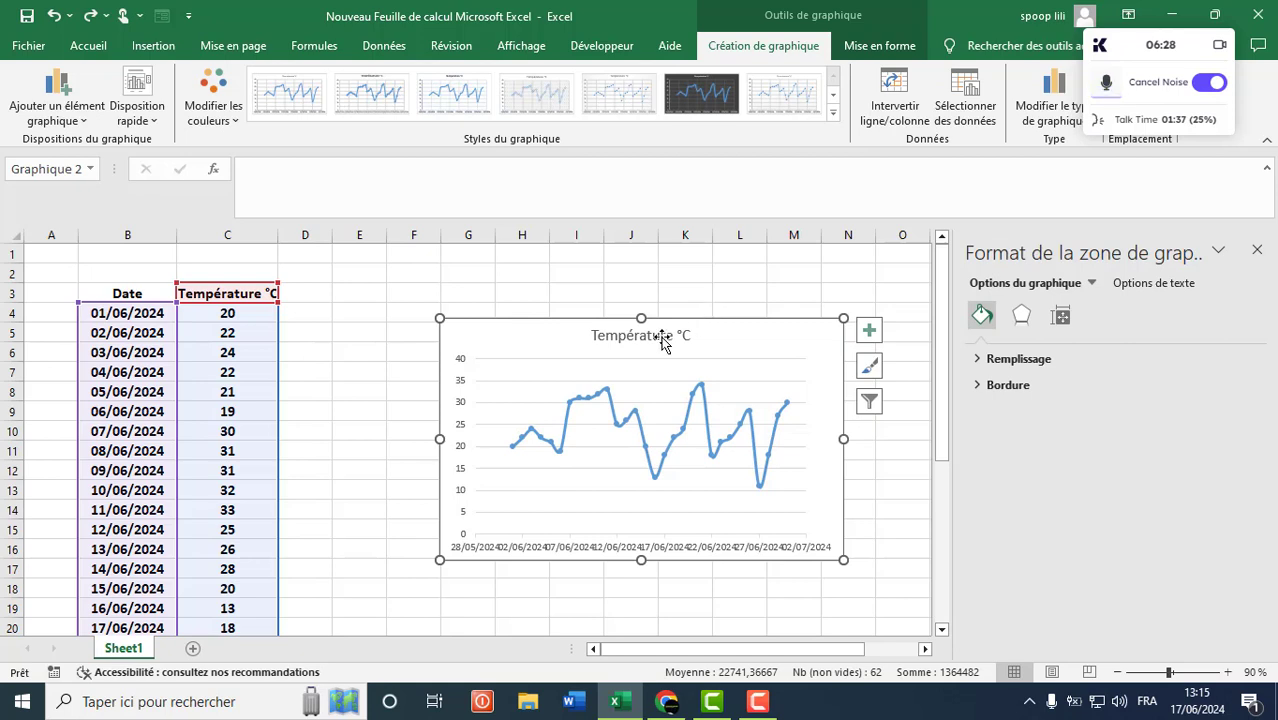
pyautogui.click(663, 336)
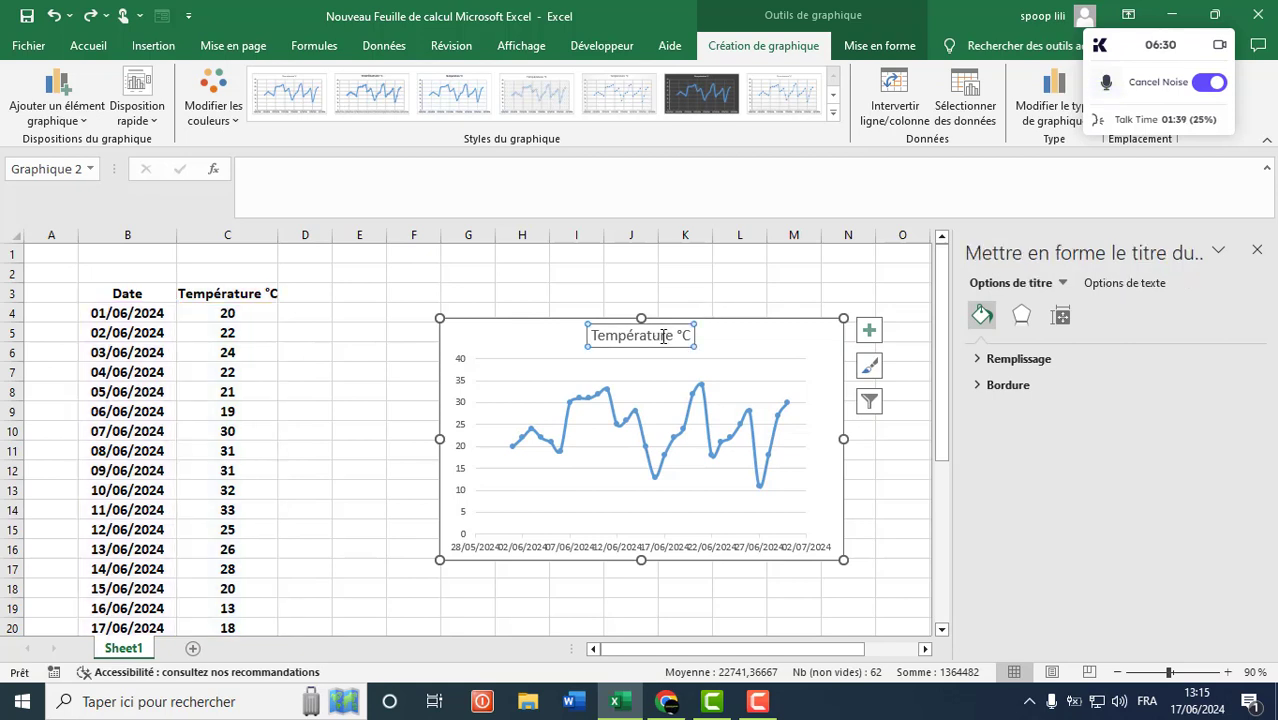
pyautogui.click(669, 336)
pyautogui.write('s')
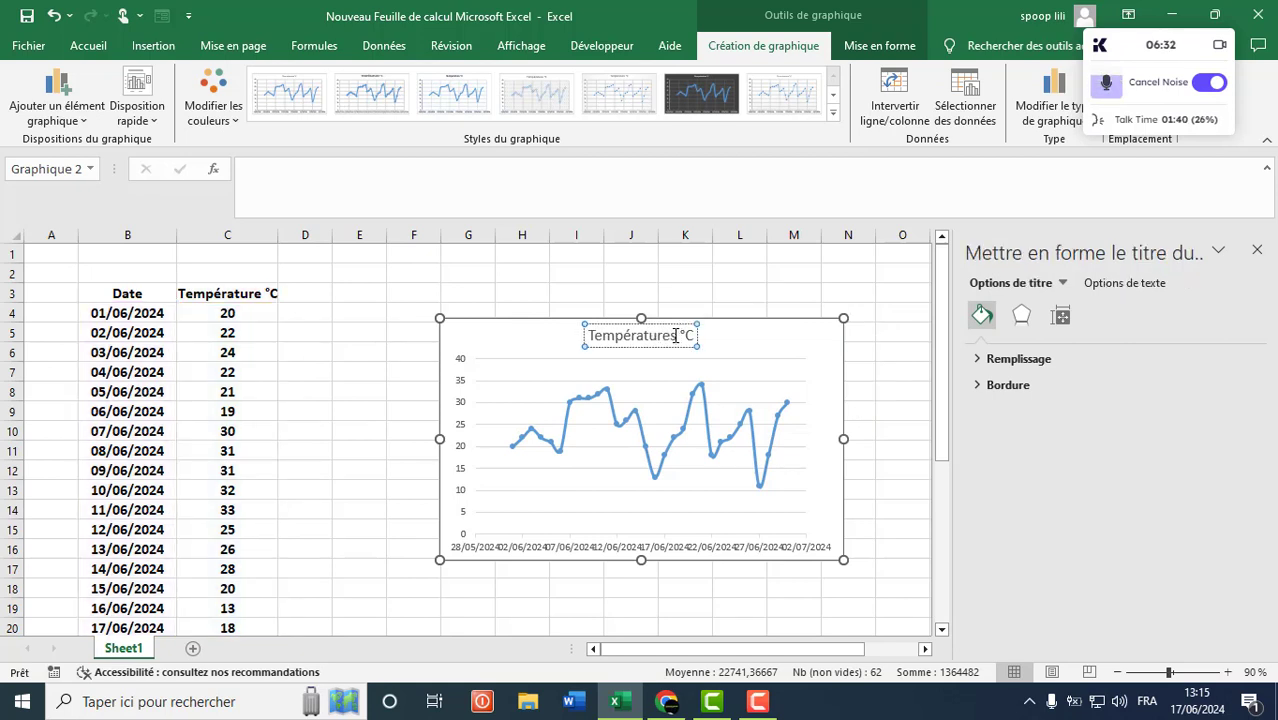
pyautogui.write(' Journali ')
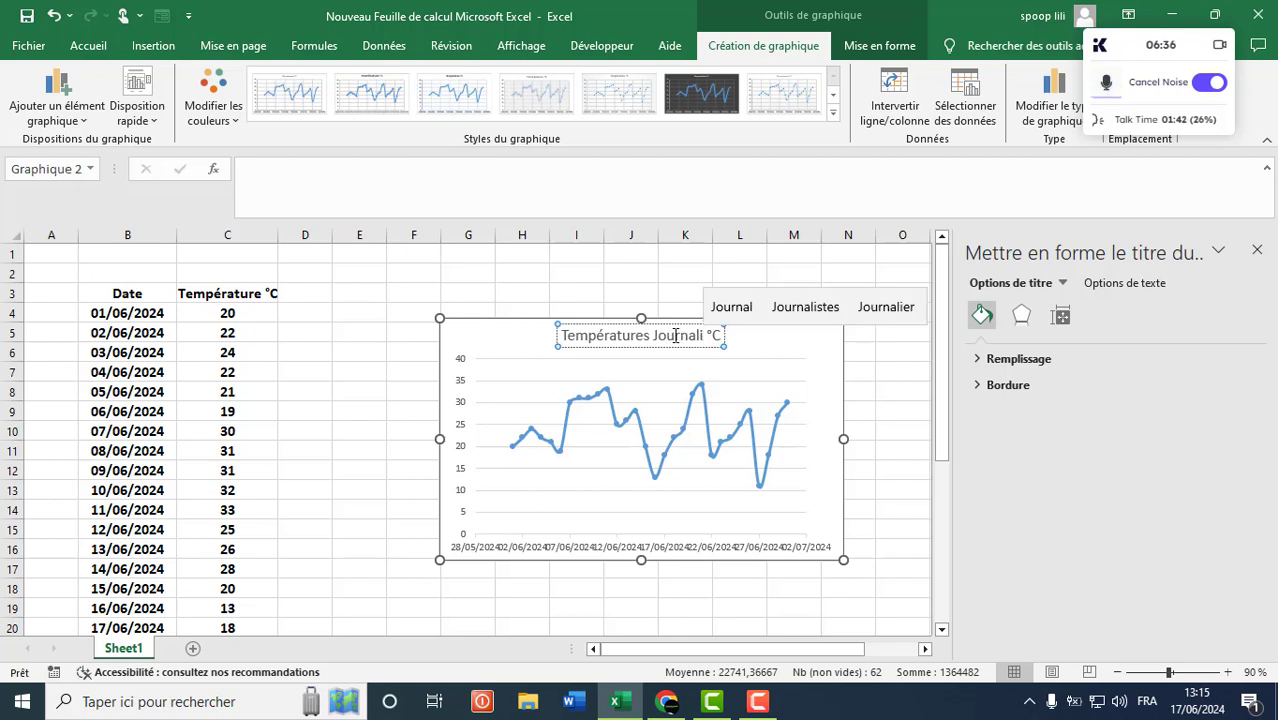
pyautogui.write('ères')
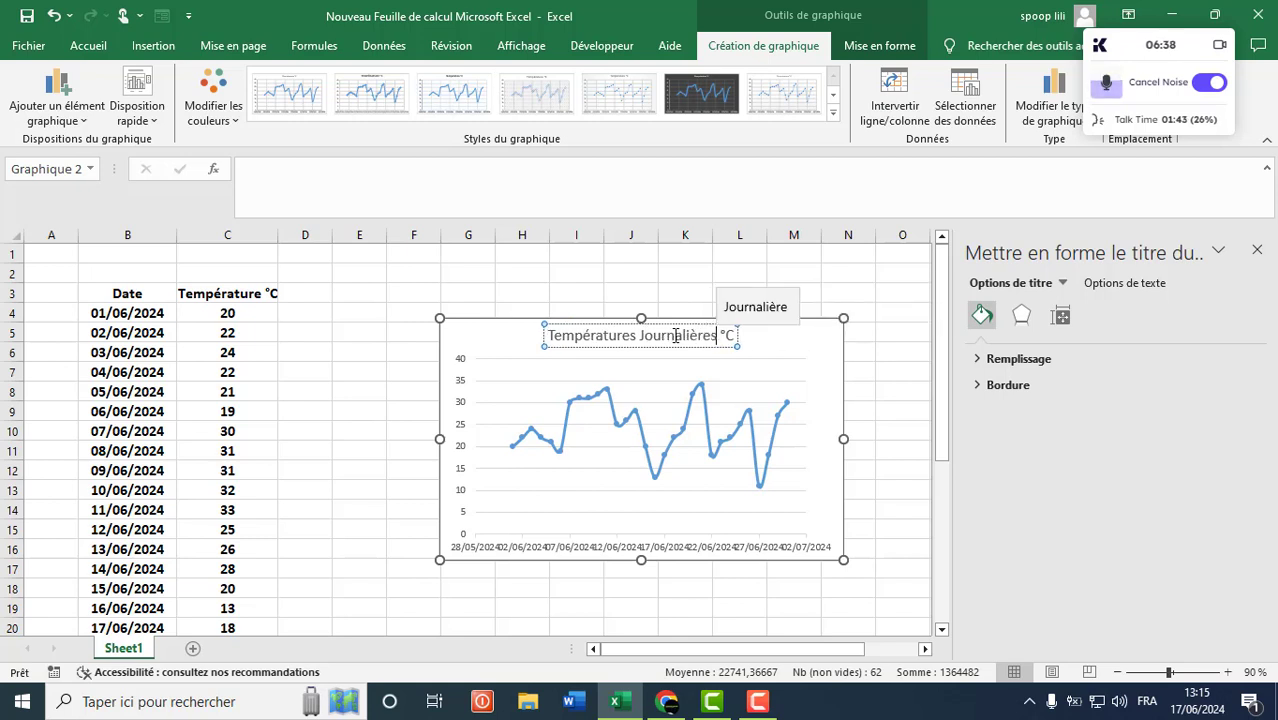
pyautogui.doubleClick(676, 336)
pyautogui.press('BackSpace')
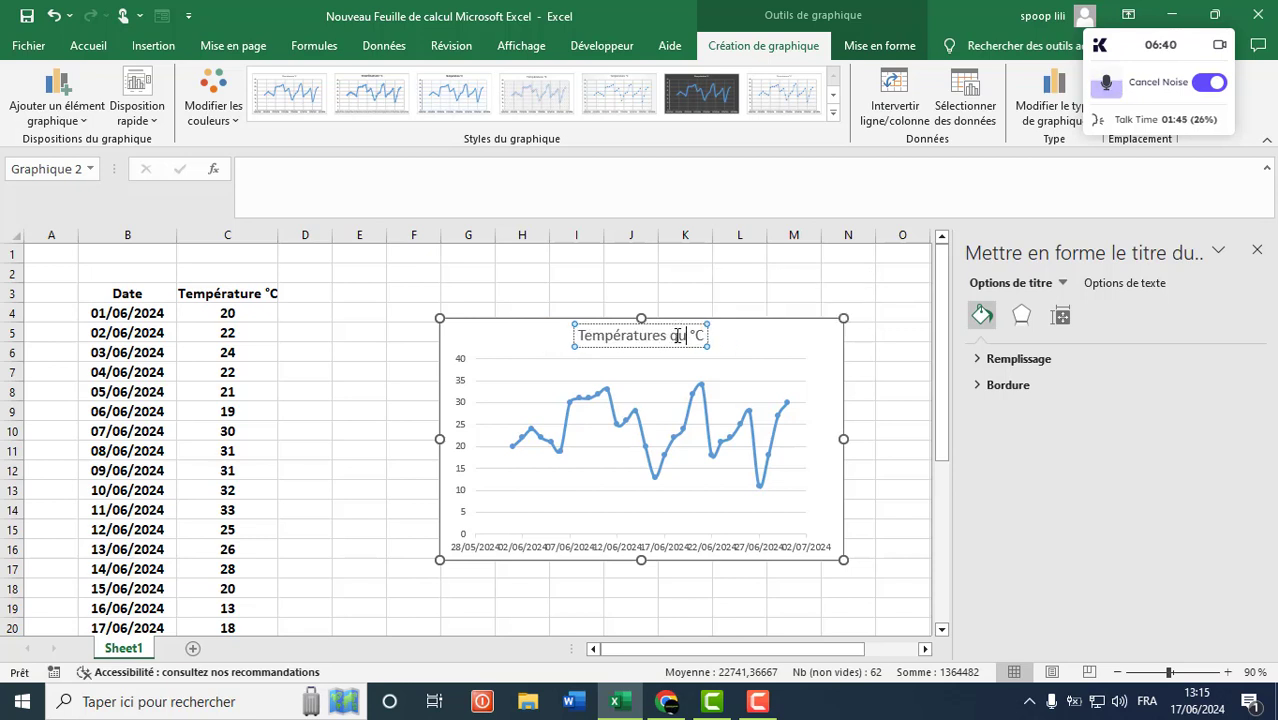
pyautogui.write('Q')
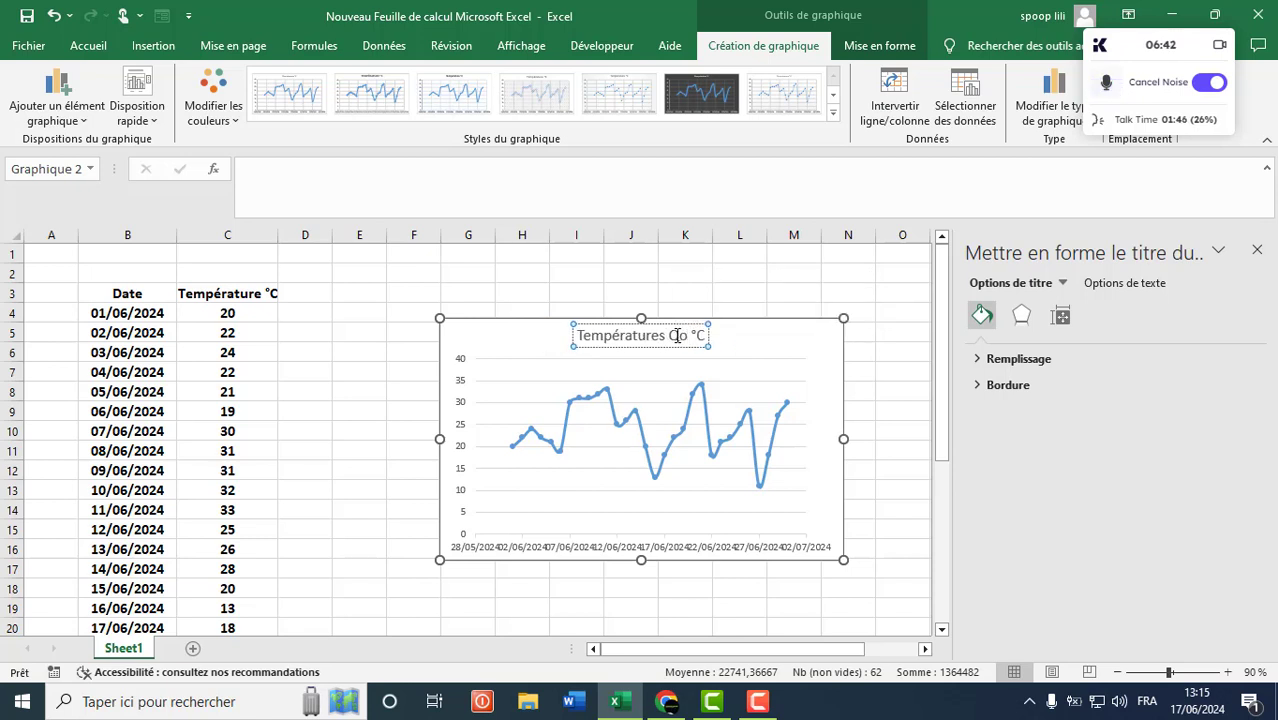
pyautogui.write('uoti')
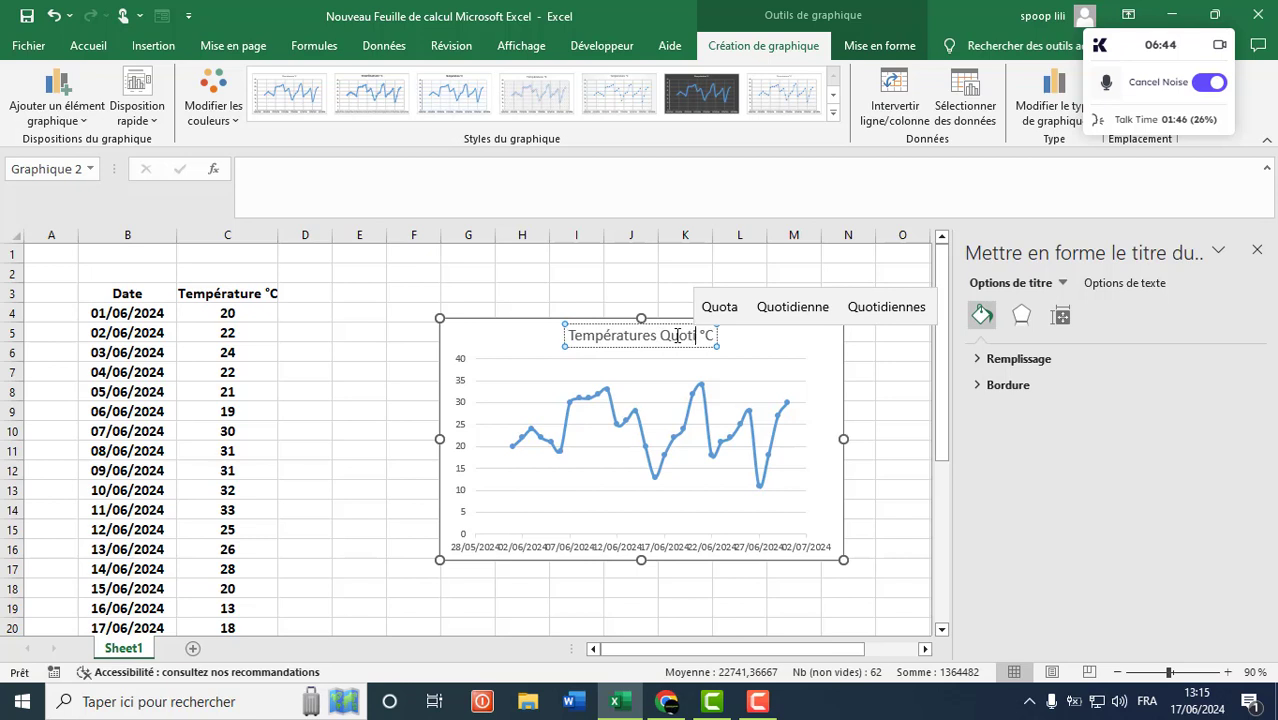
pyautogui.write('diennes')
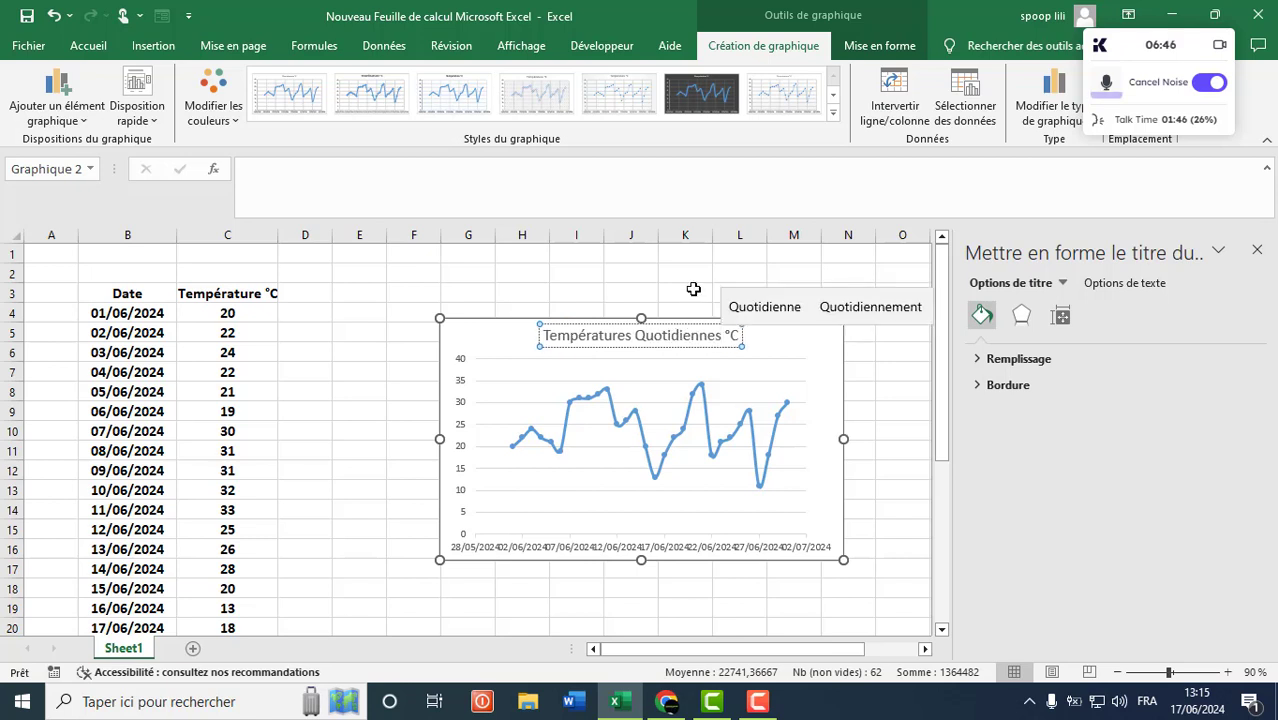
pyautogui.click(690, 290)
pyautogui.click(1257, 250)
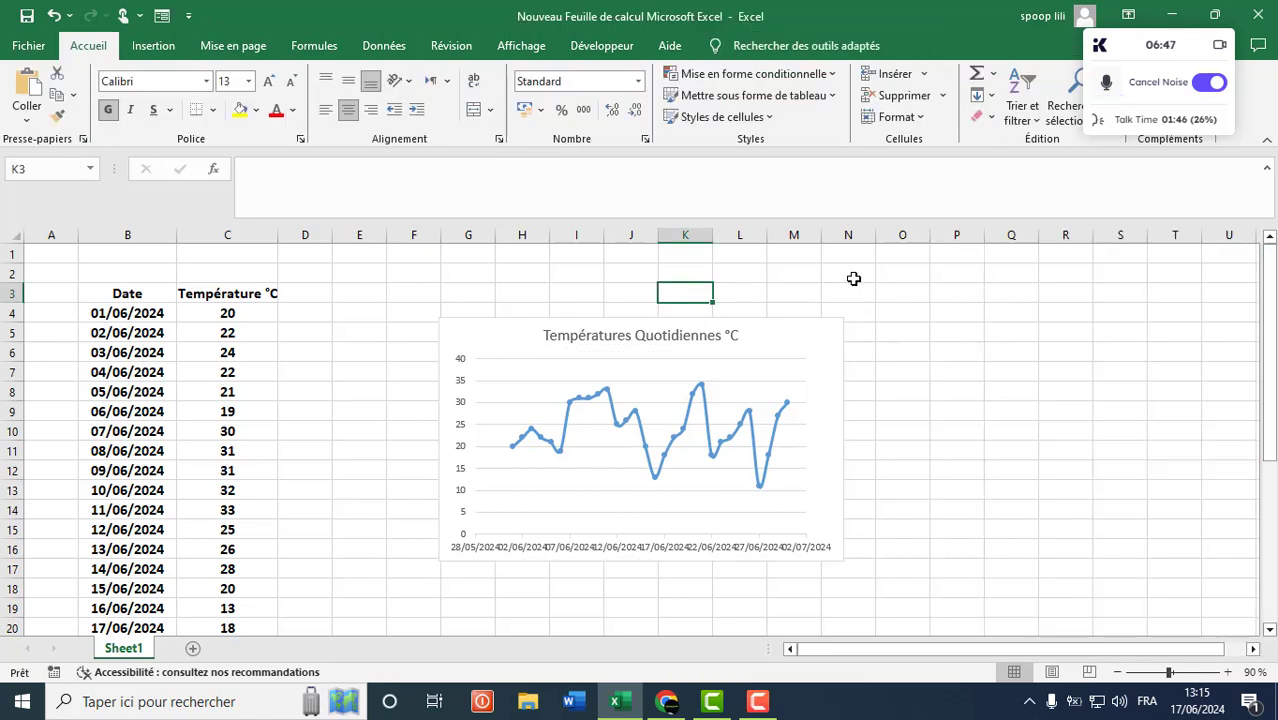
# Set the chart's text to font size 12 and bold
pyautogui.click(810, 336)
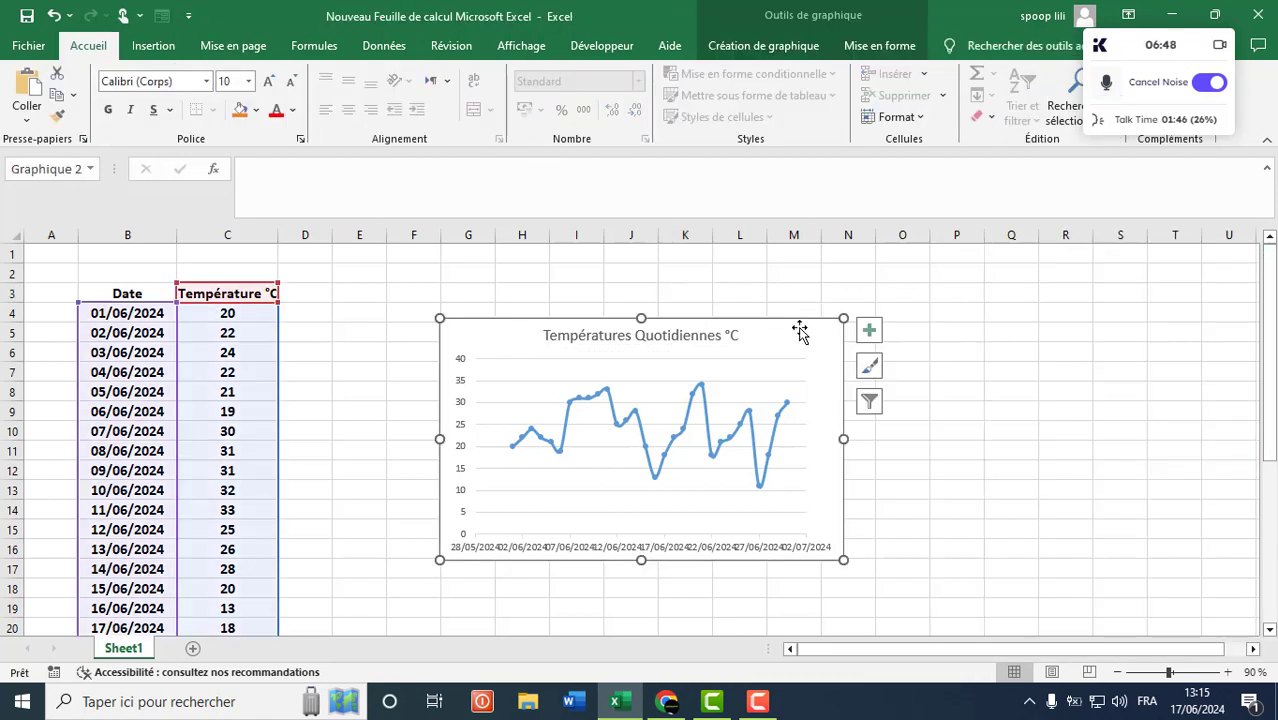
pyautogui.click(240, 84)
pyautogui.write('12')
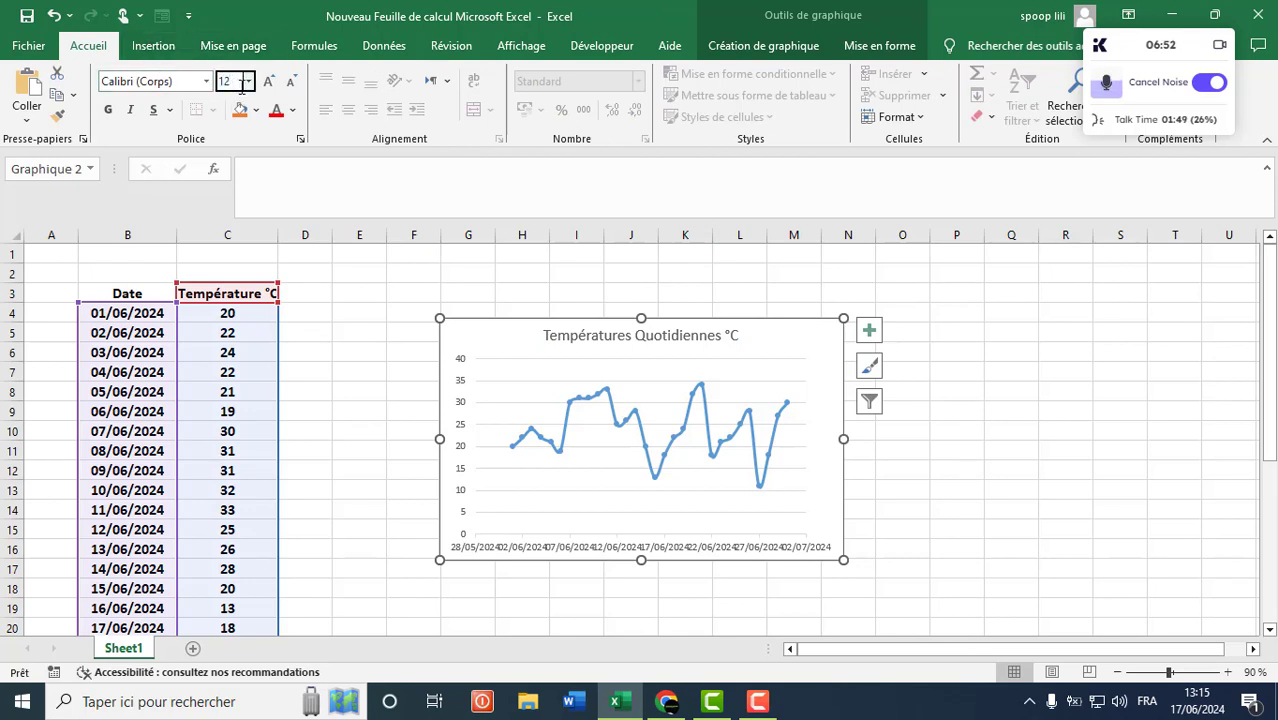
pyautogui.press('Return')
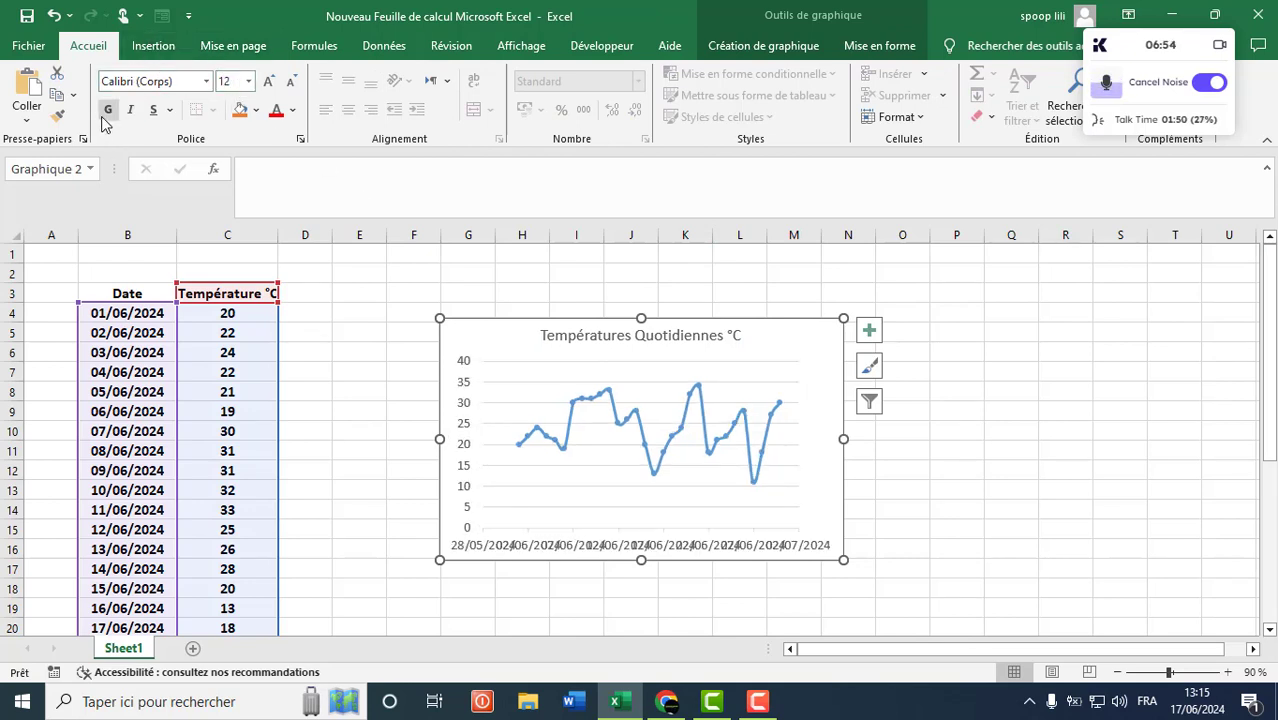
pyautogui.click(106, 114)
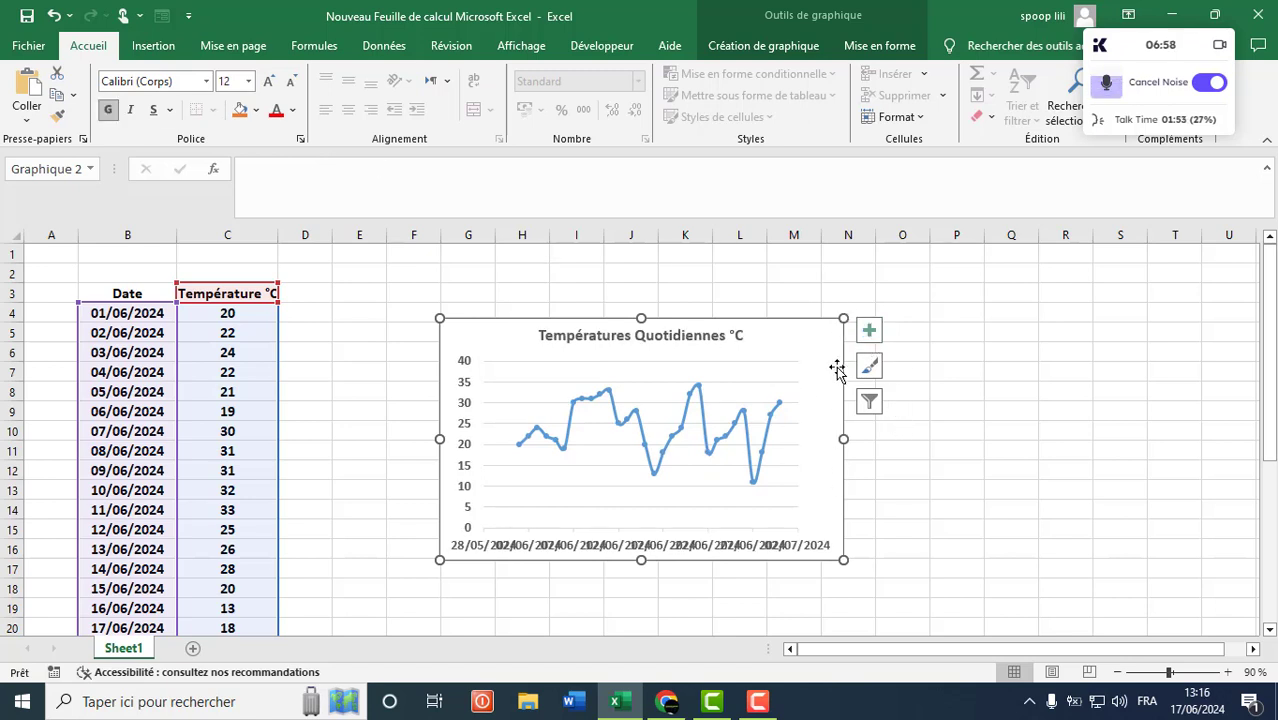
# Widen and enlarge the chart, then shift it slightly left toward the table
pyautogui.moveTo(843, 318); pyautogui.dragTo(1117, 266)
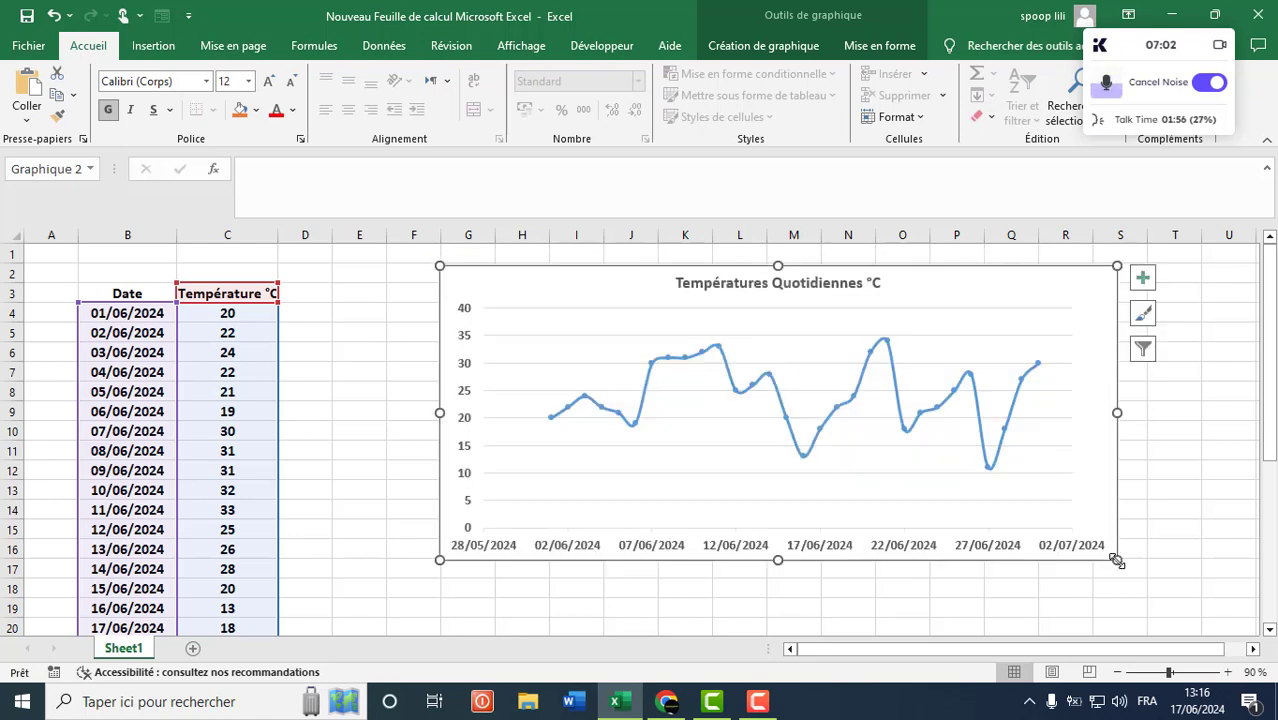
pyautogui.moveTo(1117, 561); pyautogui.dragTo(1138, 599)
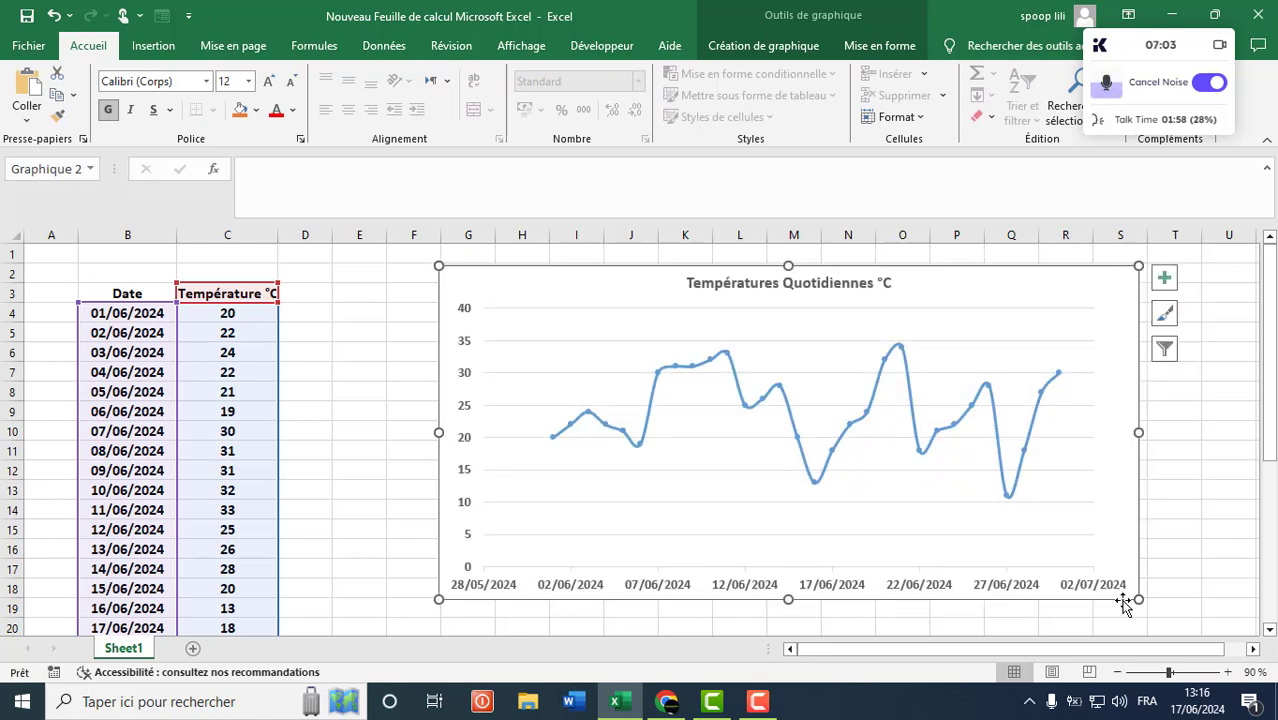
pyautogui.click(1200, 562)
pyautogui.click(1228, 503)
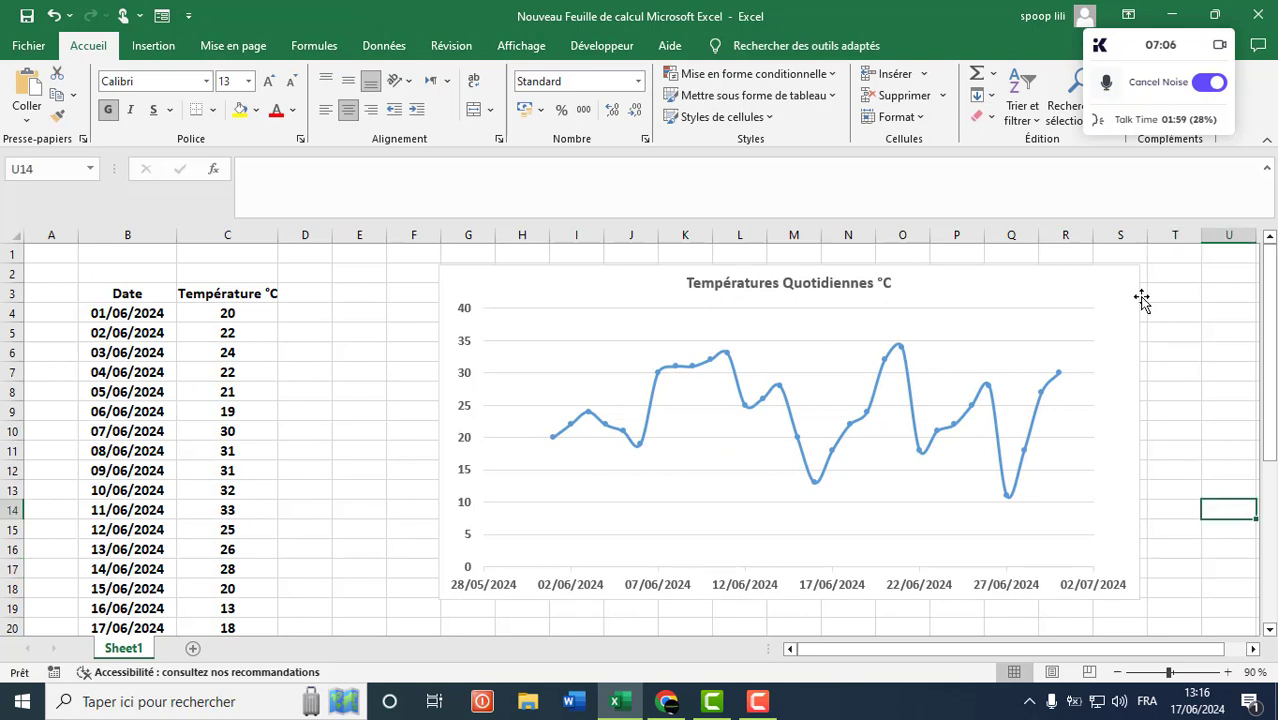
pyautogui.moveTo(1119, 297); pyautogui.dragTo(1081, 305)
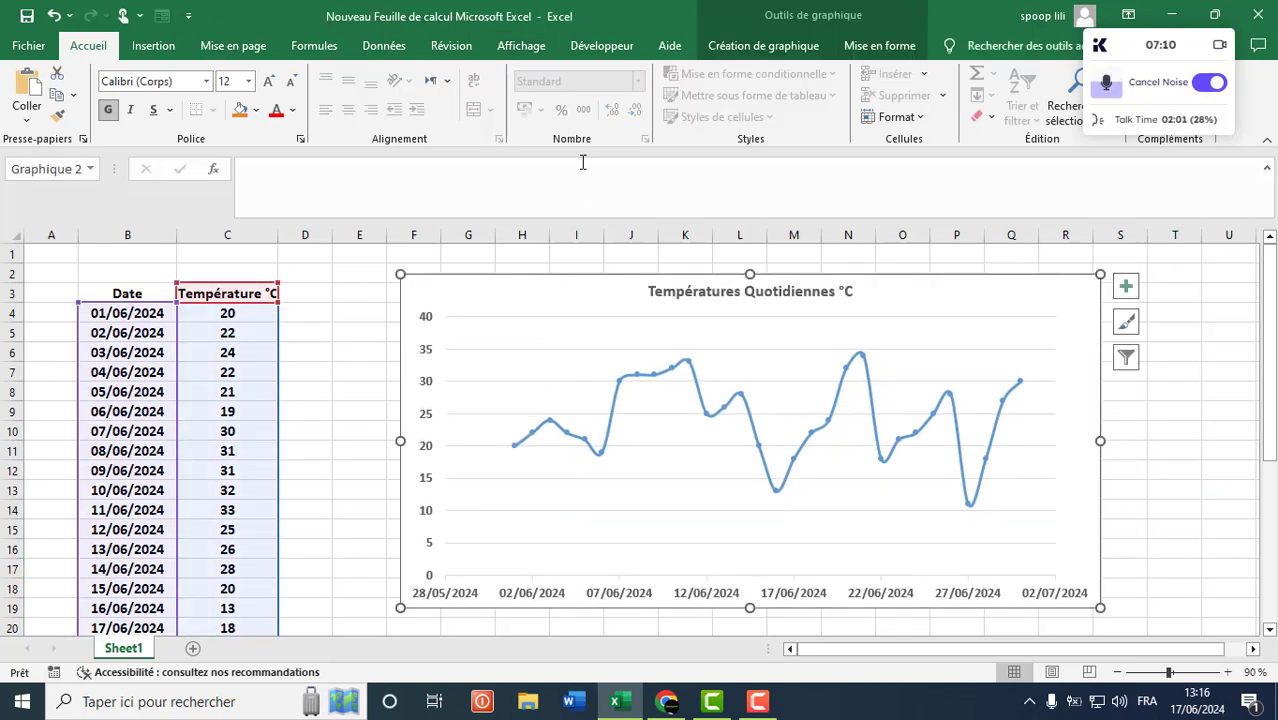
# Apply the dark chart style: glowing blue line on a charcoal background
pyautogui.click(760, 45)
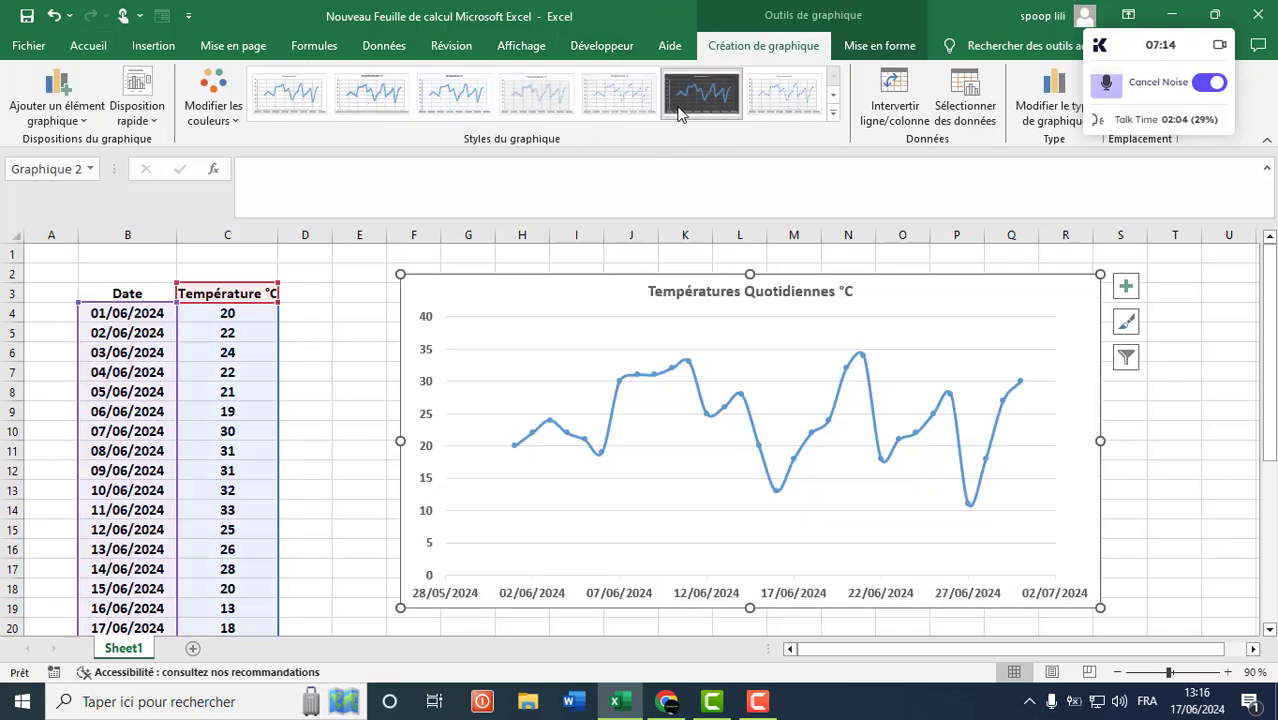
pyautogui.click(678, 112)
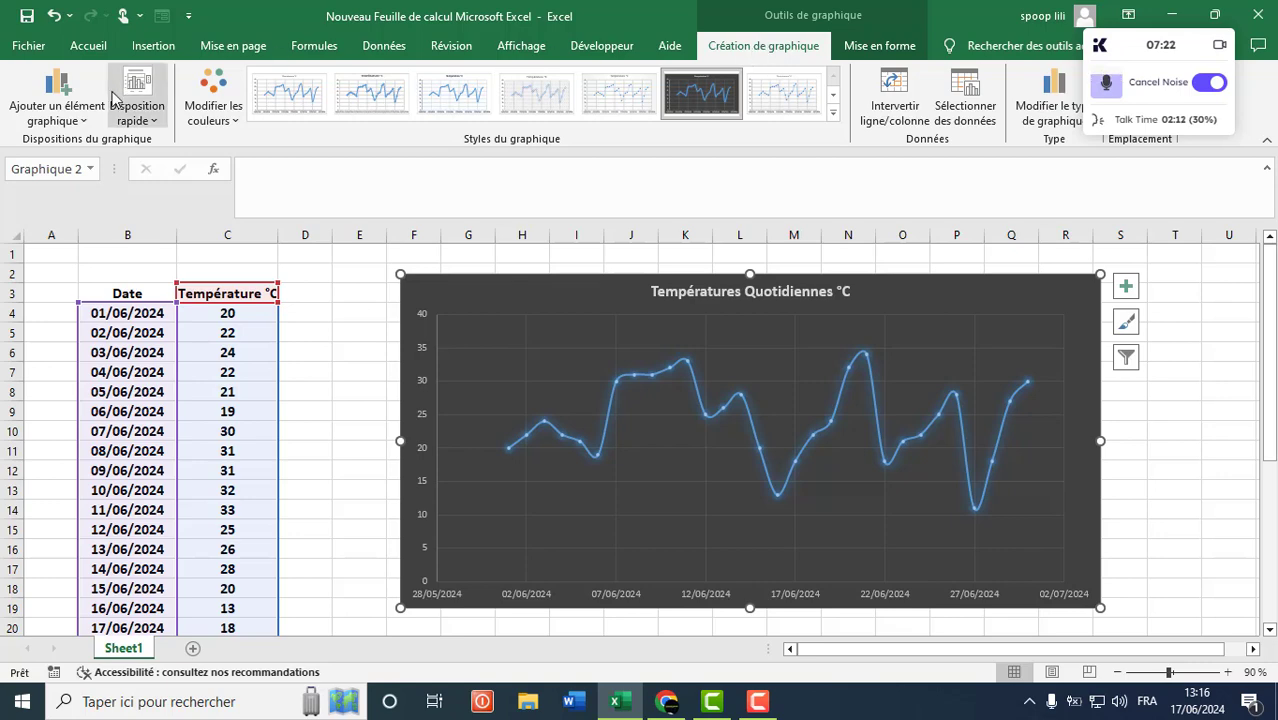
pyautogui.click(88, 128)
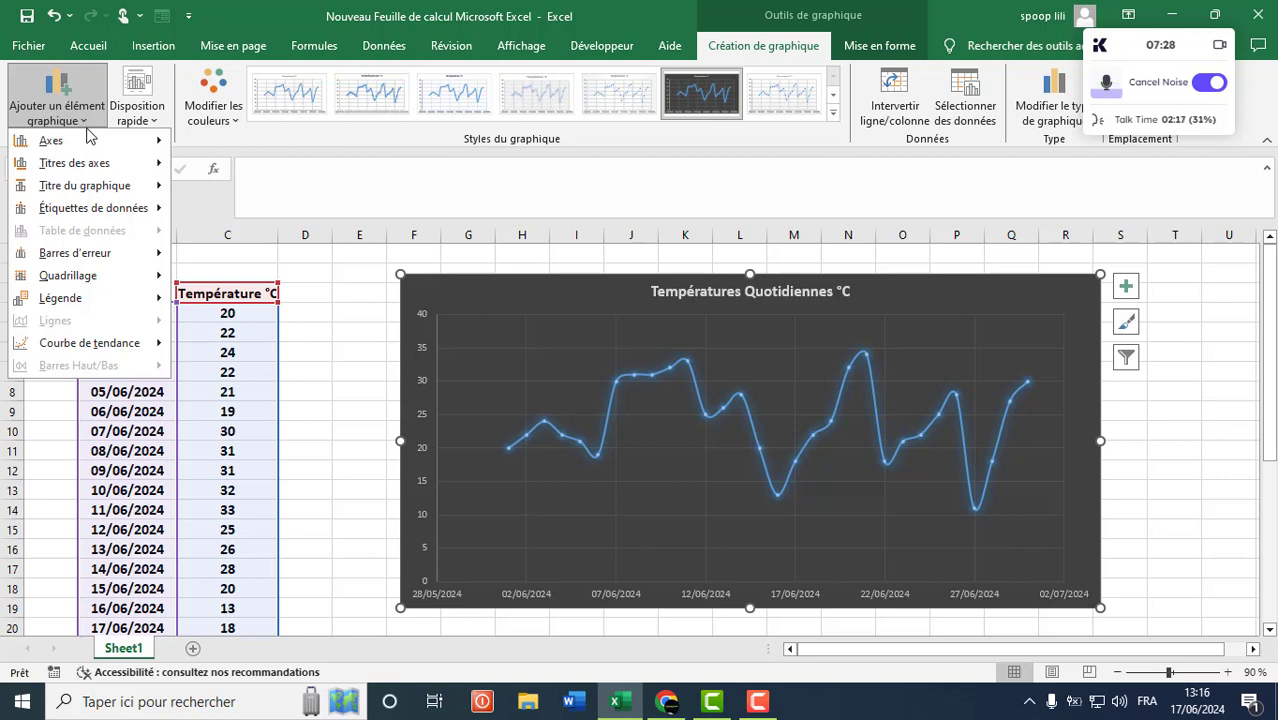
# Open the date axis text box settings, trying 90° rotation but leaving labels horizontal
pyautogui.moveTo(88, 142)
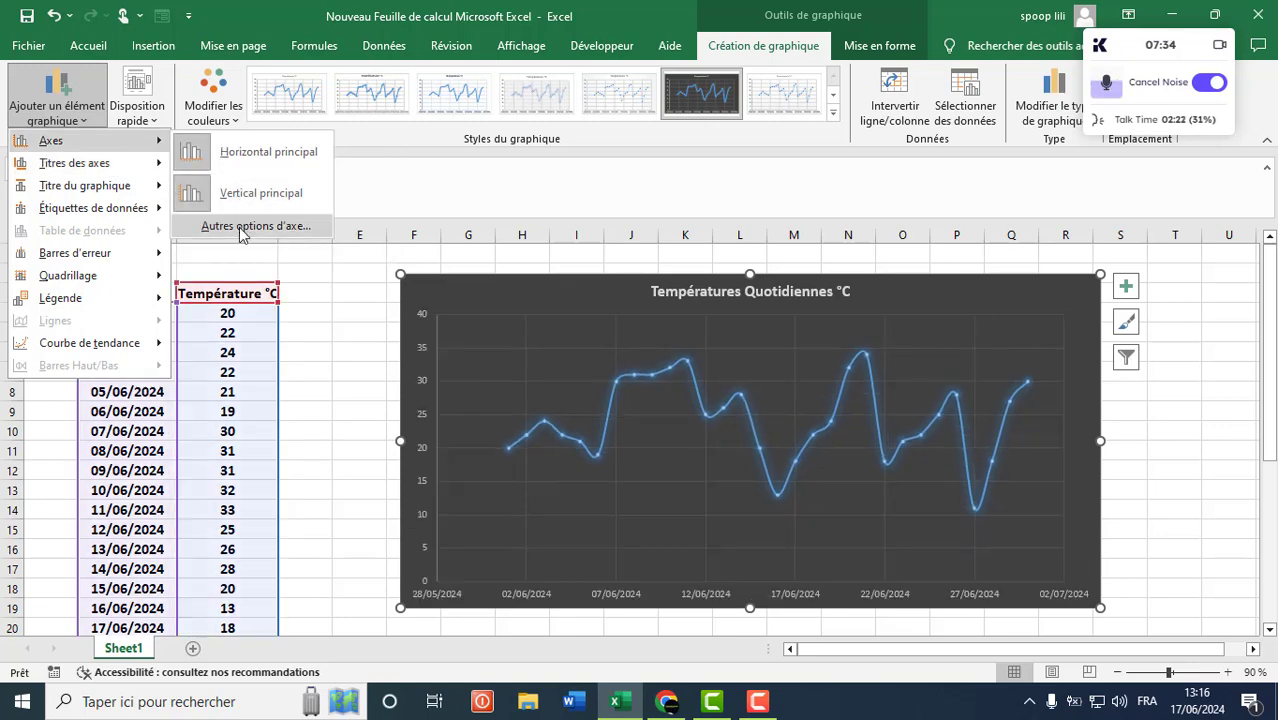
pyautogui.click(241, 228)
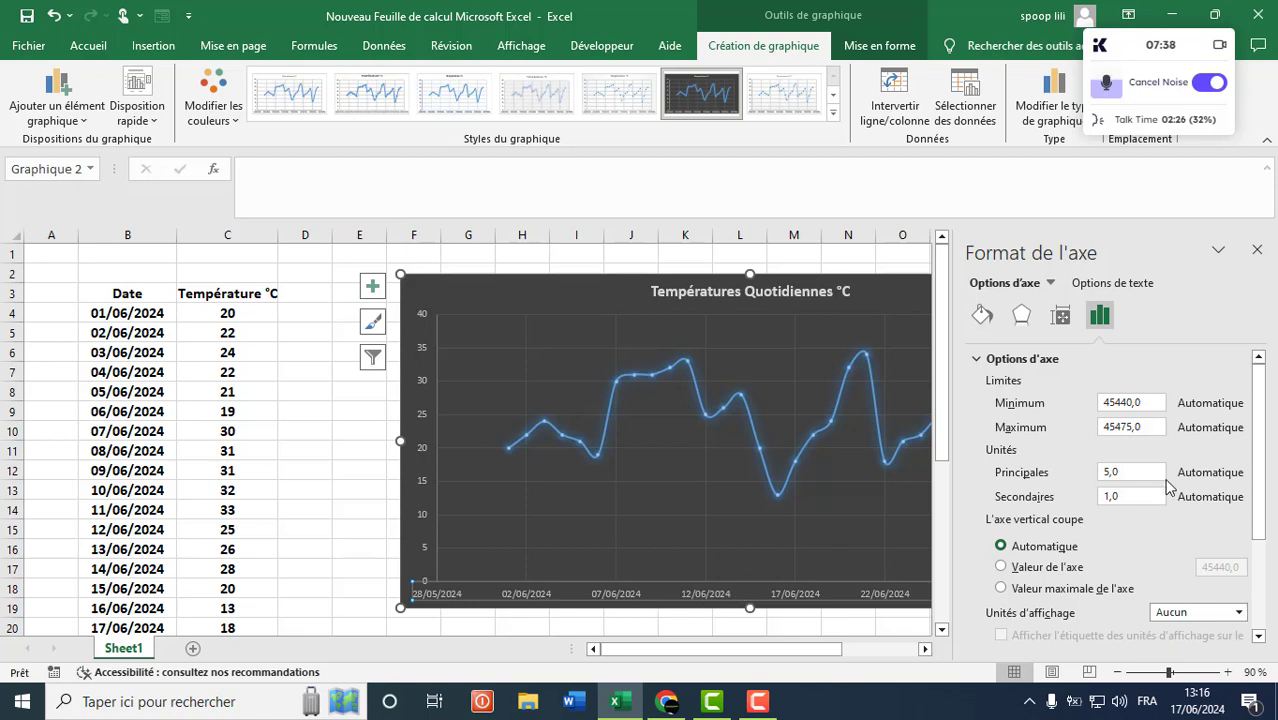
pyautogui.click(1127, 494)
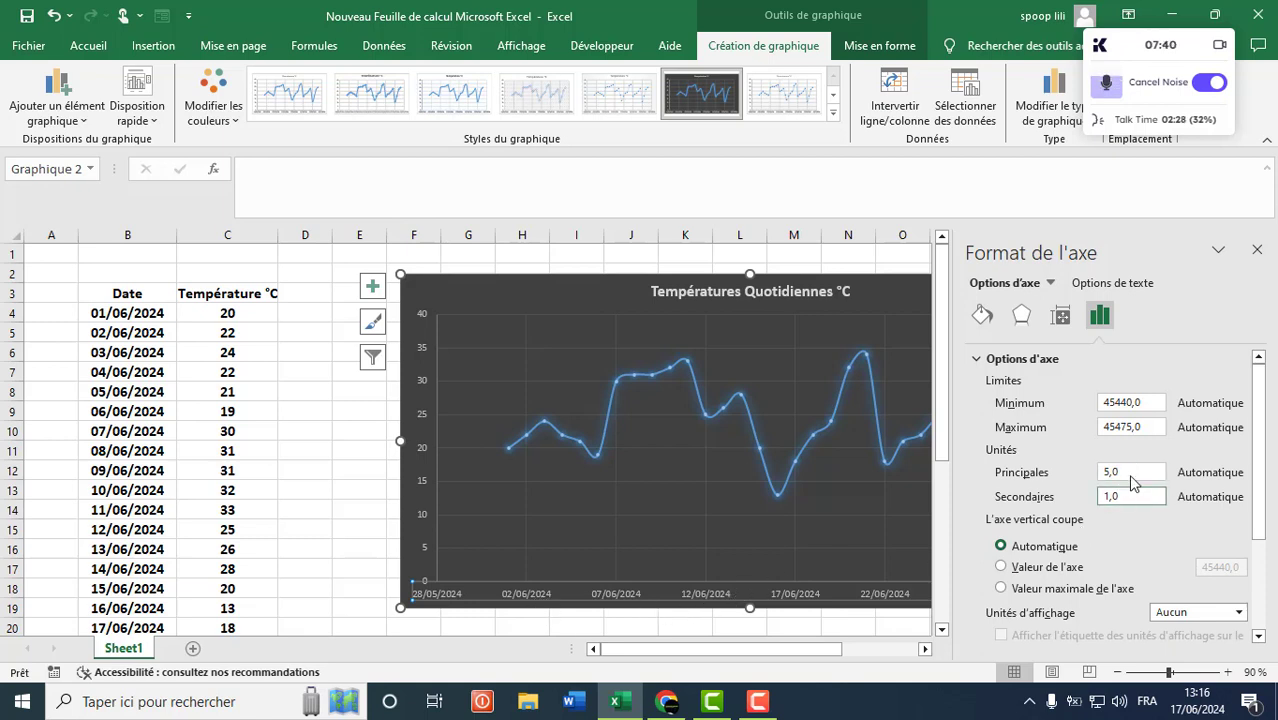
pyautogui.click(1136, 288)
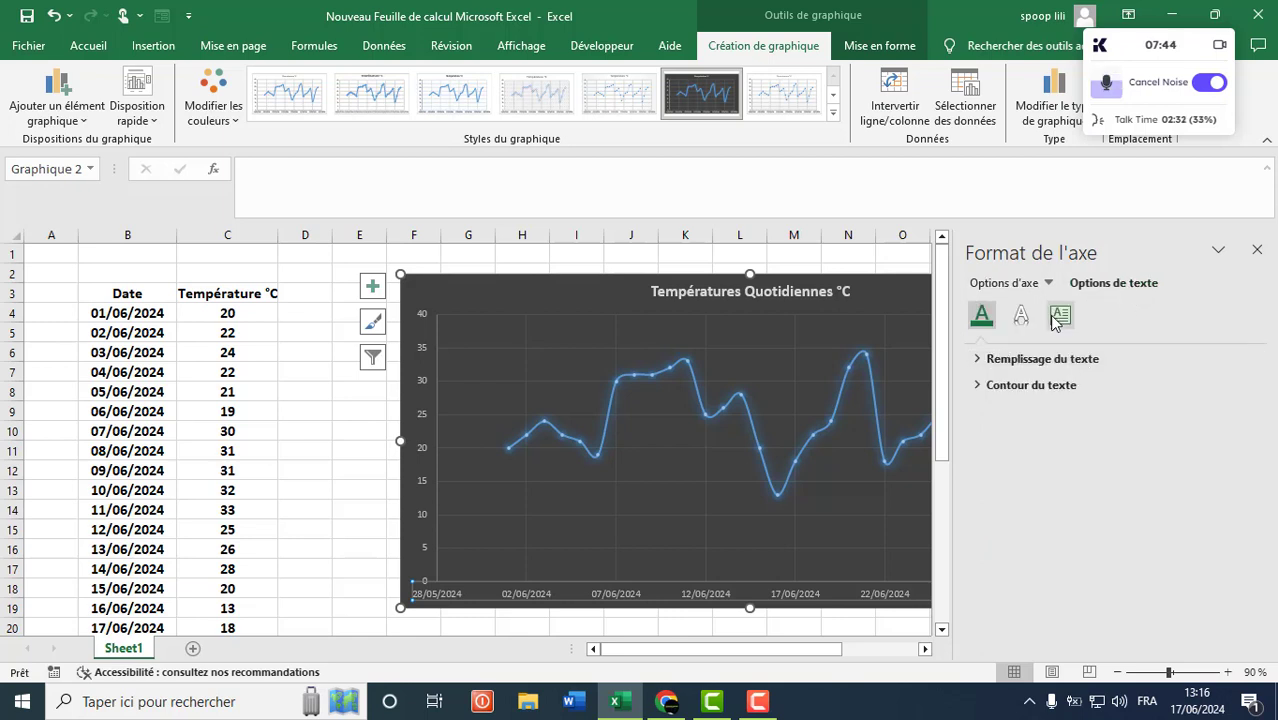
pyautogui.click(1058, 316)
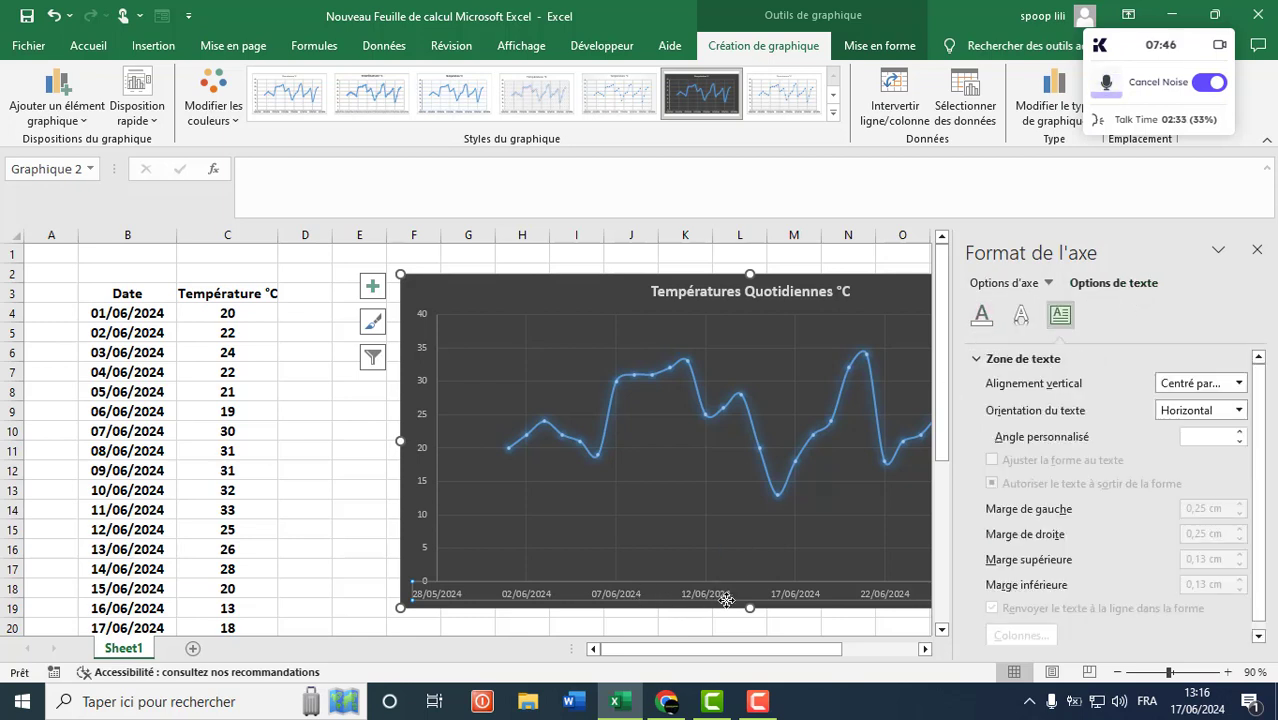
pyautogui.click(1205, 387)
pyautogui.click(1205, 387)
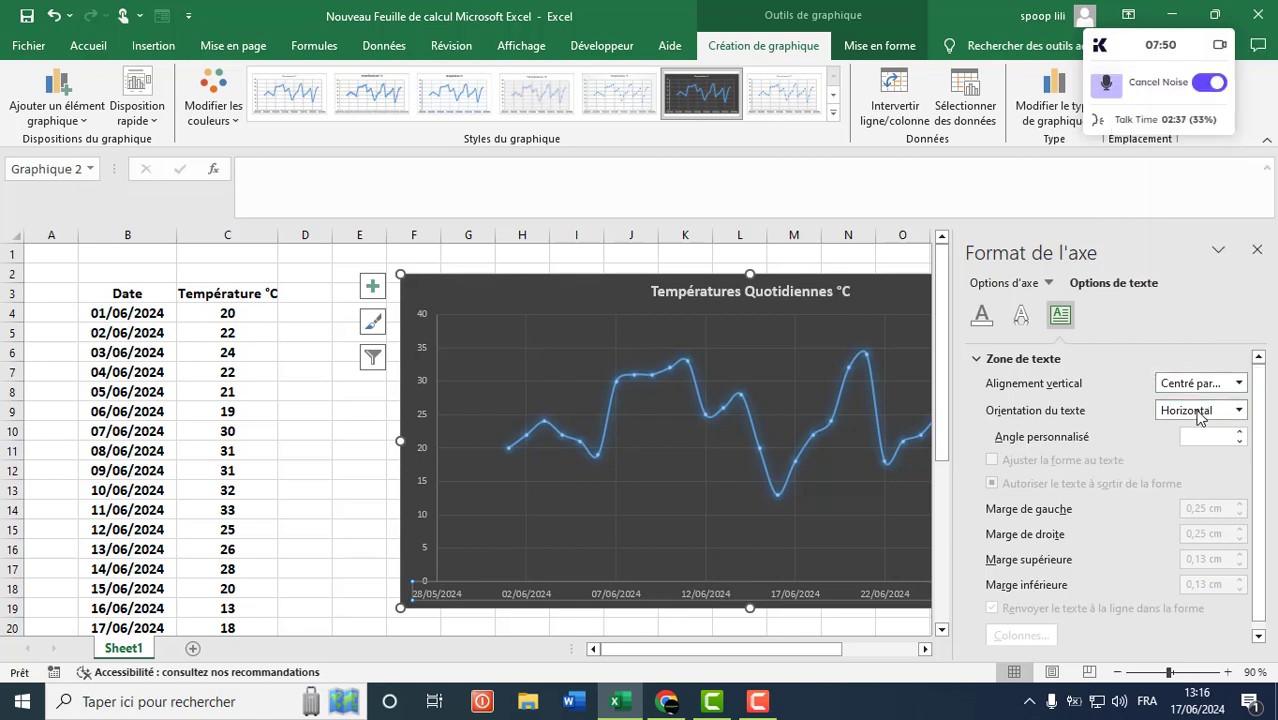
pyautogui.click(1201, 412)
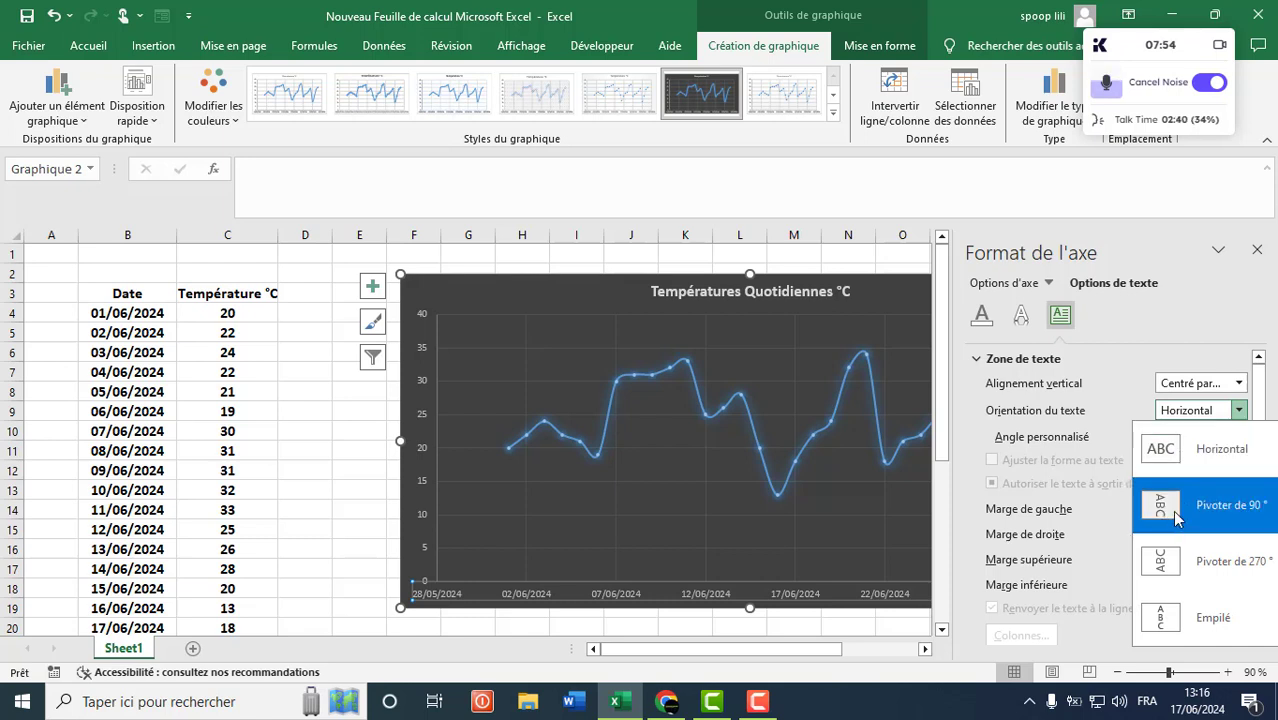
pyautogui.click(1173, 510)
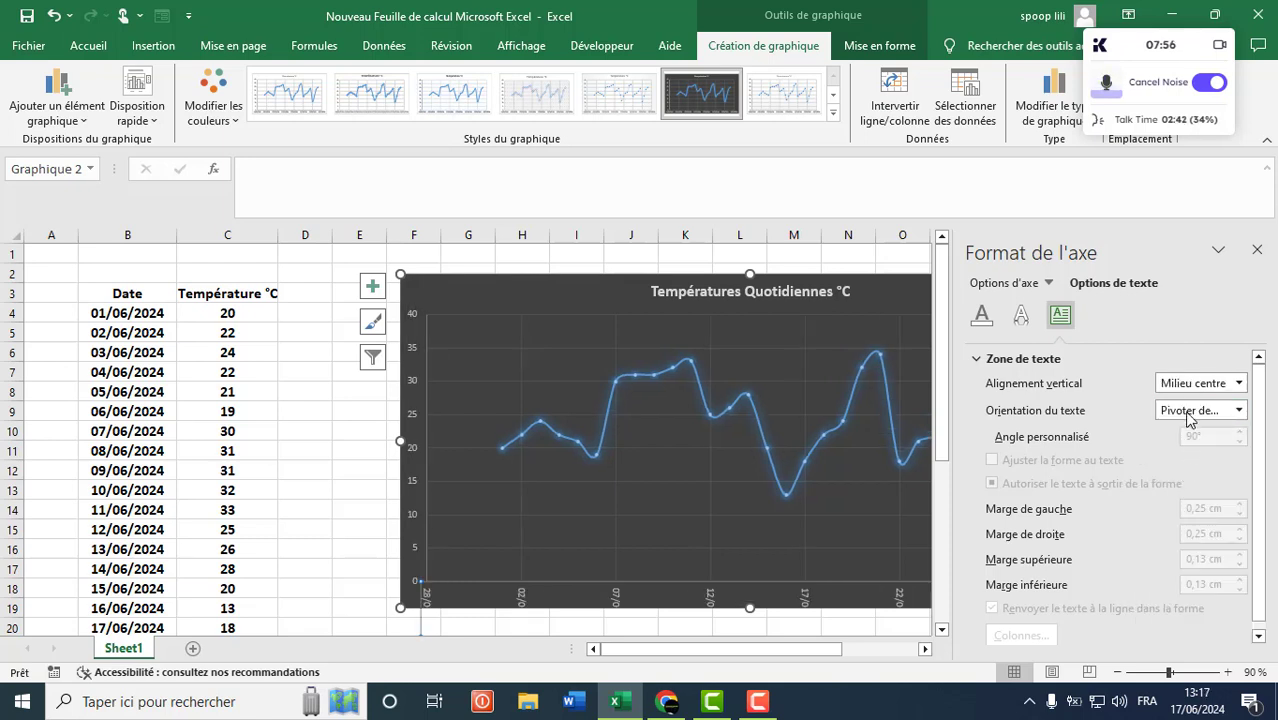
pyautogui.click(1188, 411)
pyautogui.click(1182, 449)
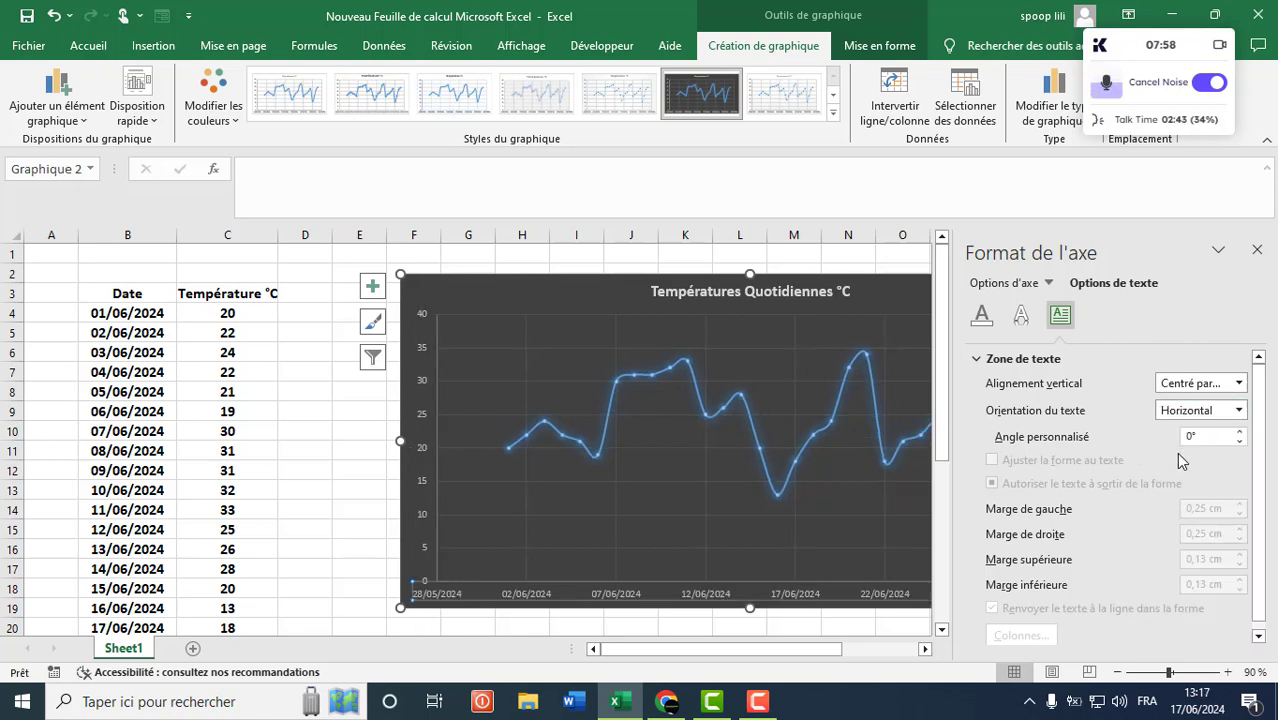
# Add a primary horizontal axis title reading DATES
pyautogui.click(1257, 249)
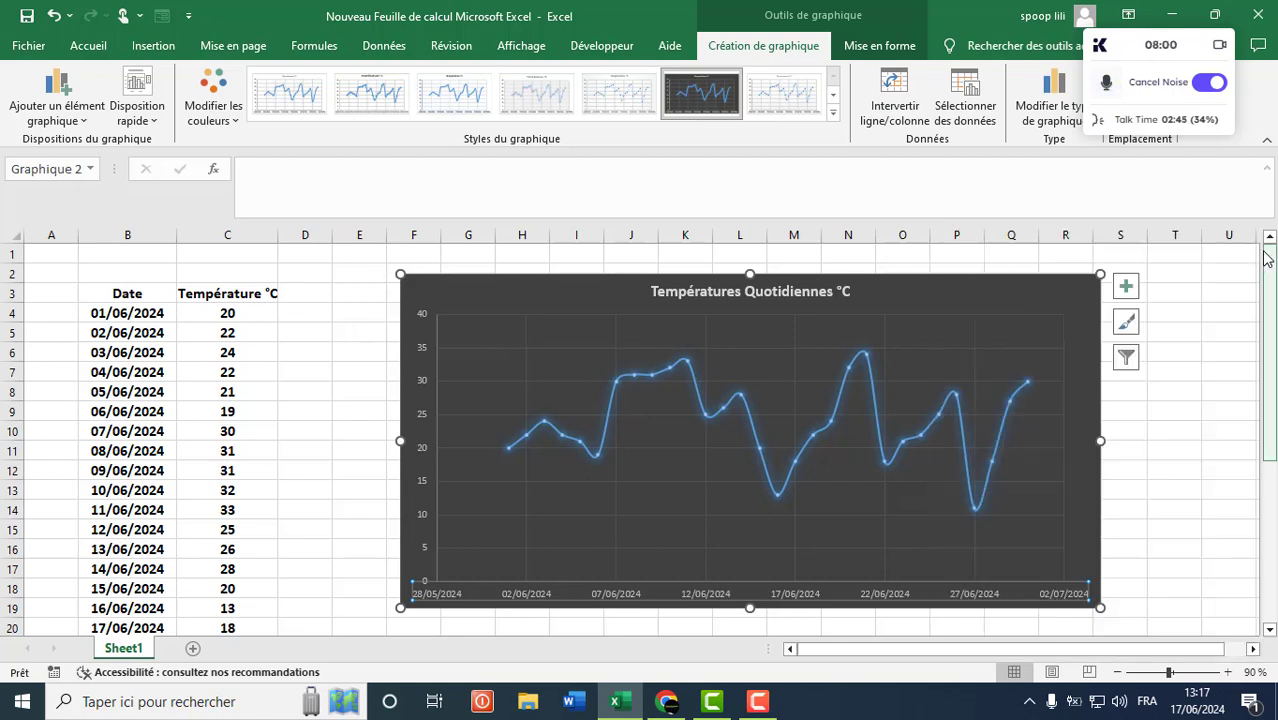
pyautogui.click(70, 95)
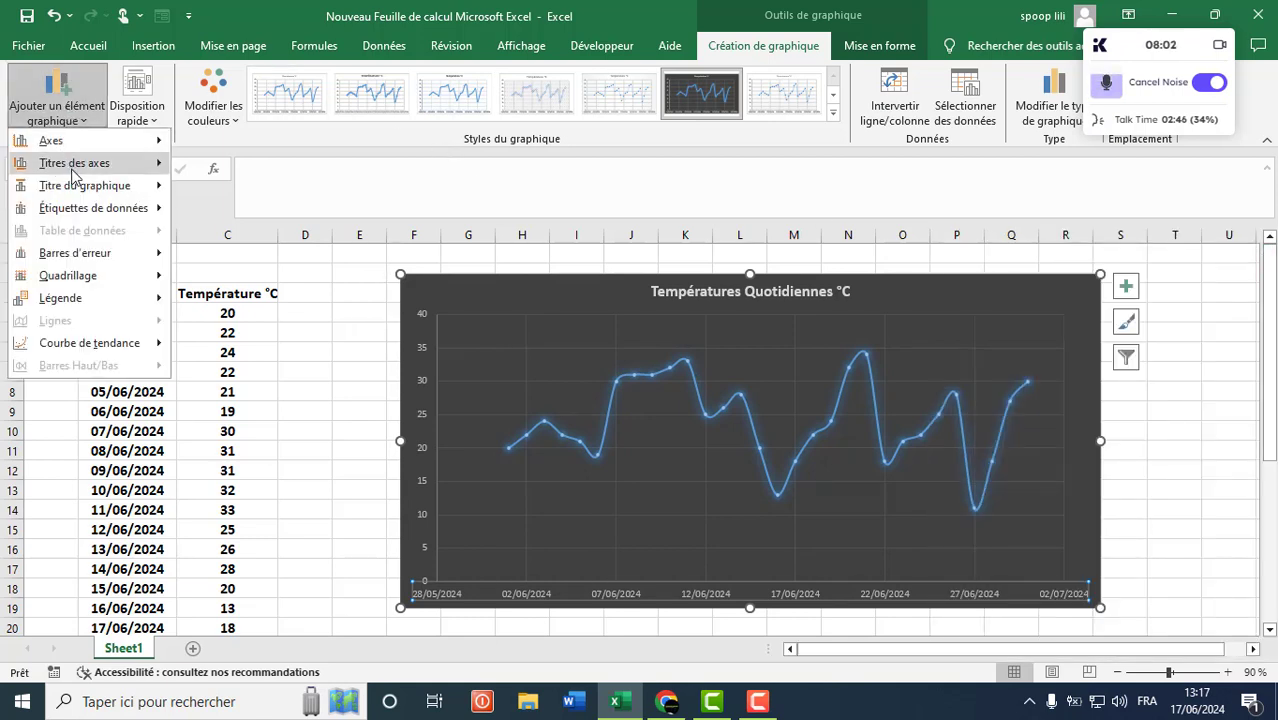
pyautogui.moveTo(73, 168)
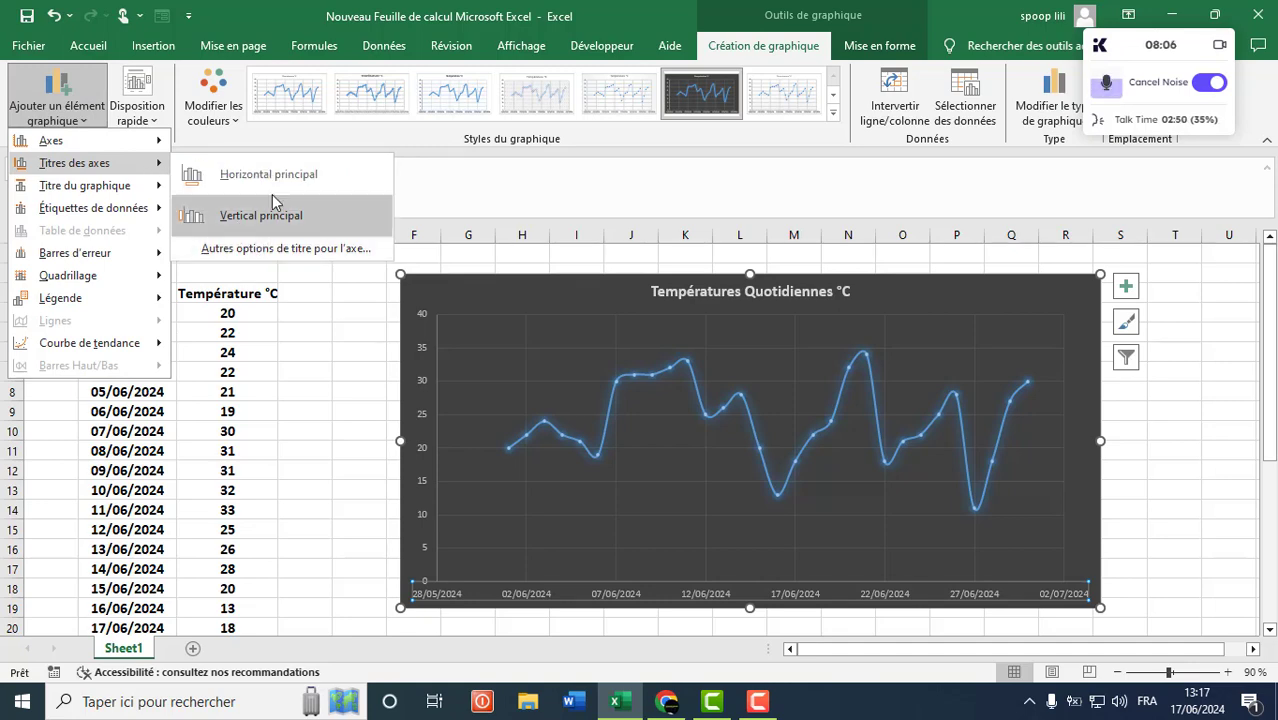
pyautogui.click(274, 180)
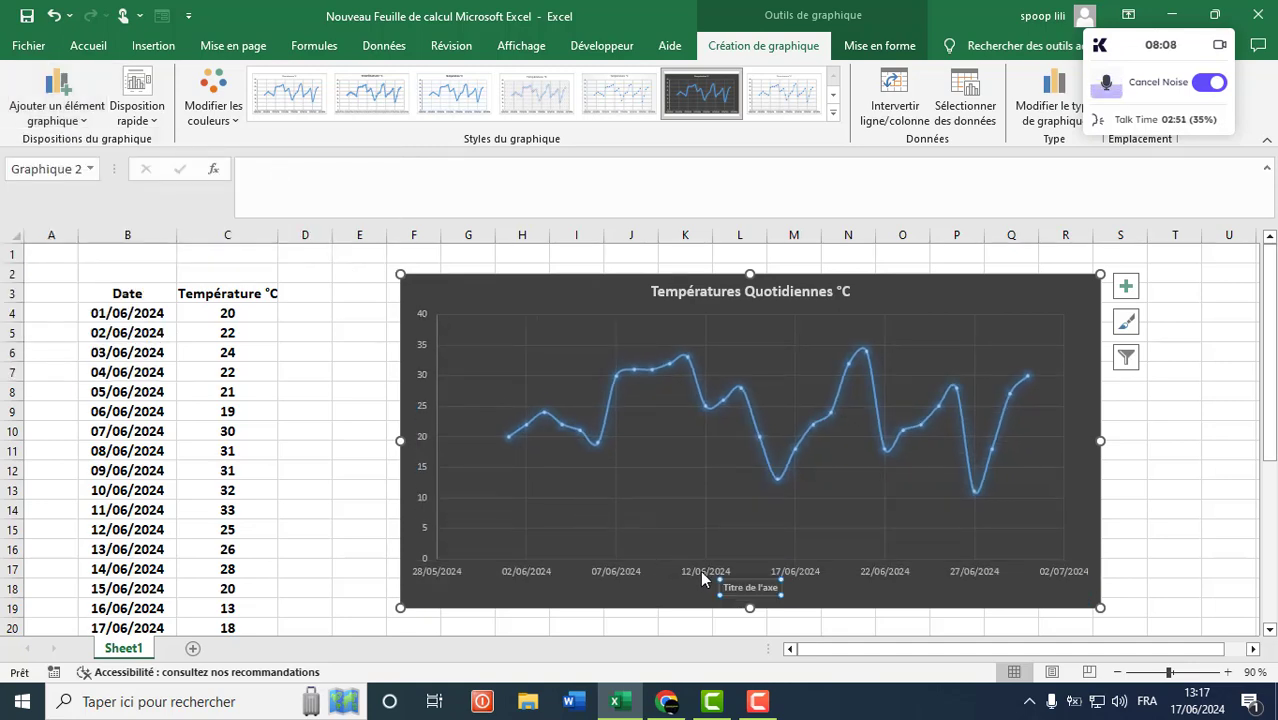
pyautogui.tripleClick(745, 588)
pyautogui.write('DA')
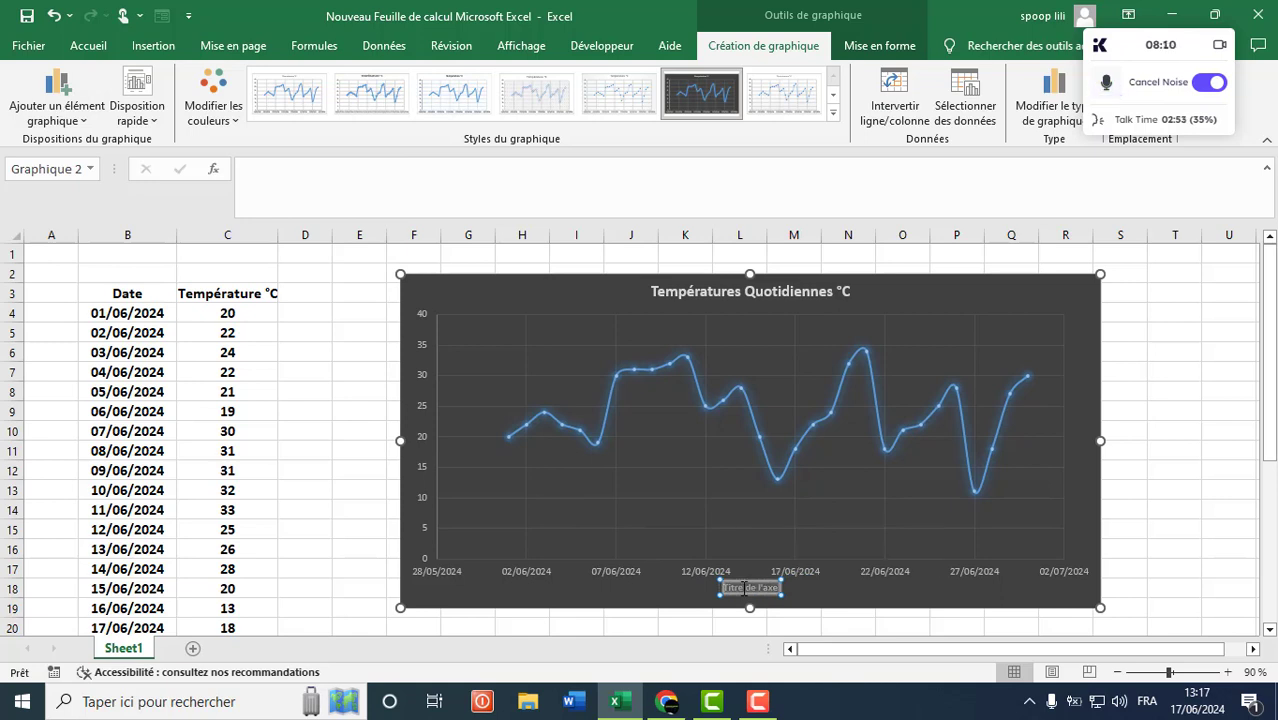
pyautogui.write('TES')
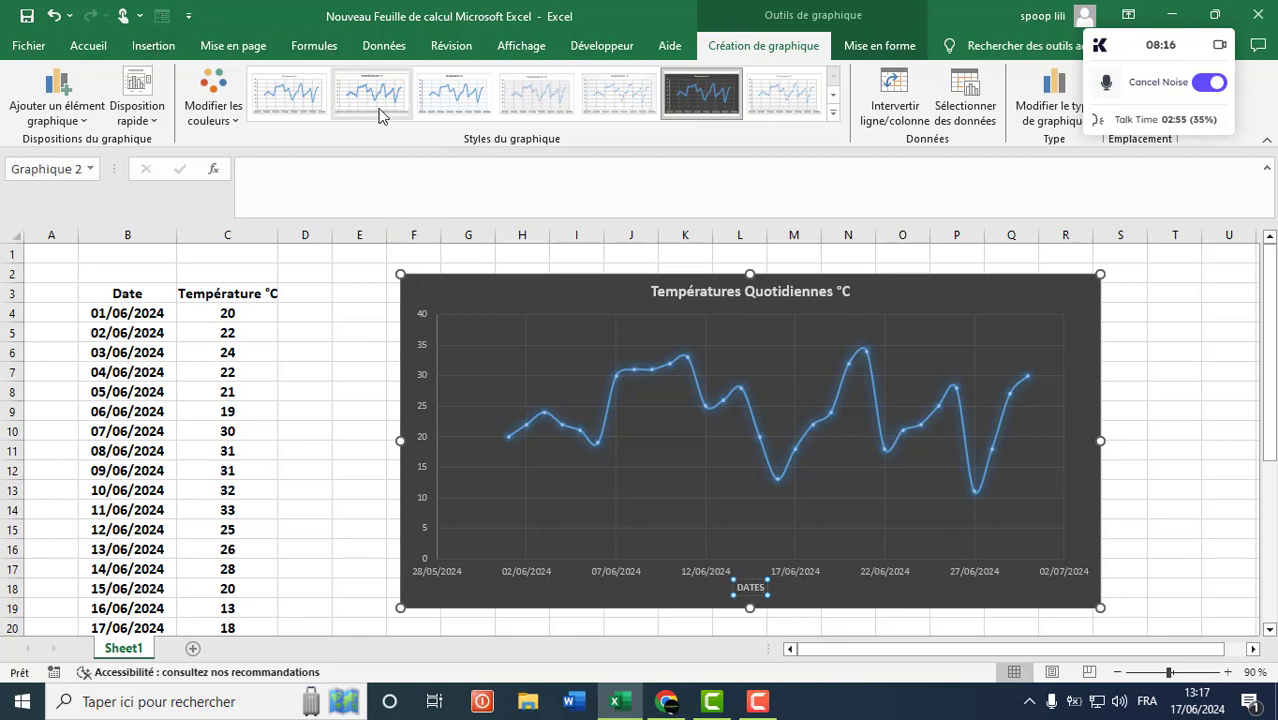
# Add a primary vertical axis title reading TEMPERATURES °C
pyautogui.click(50, 122)
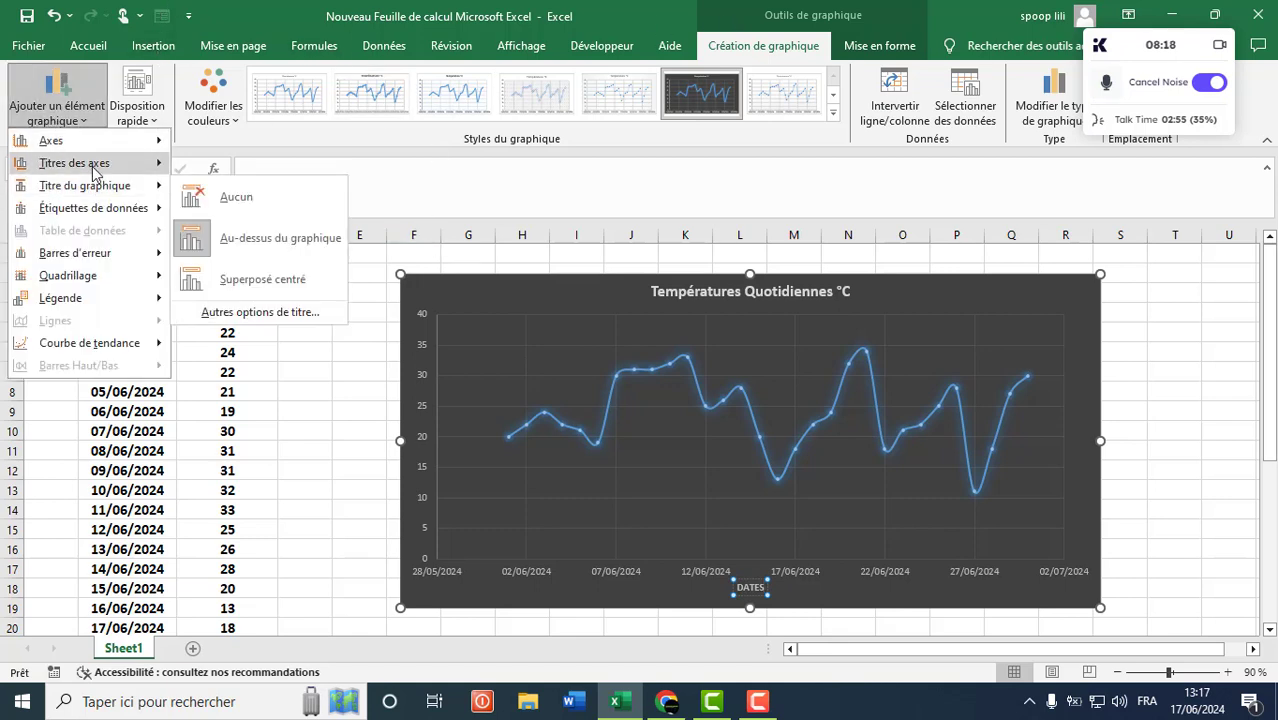
pyautogui.click(205, 230)
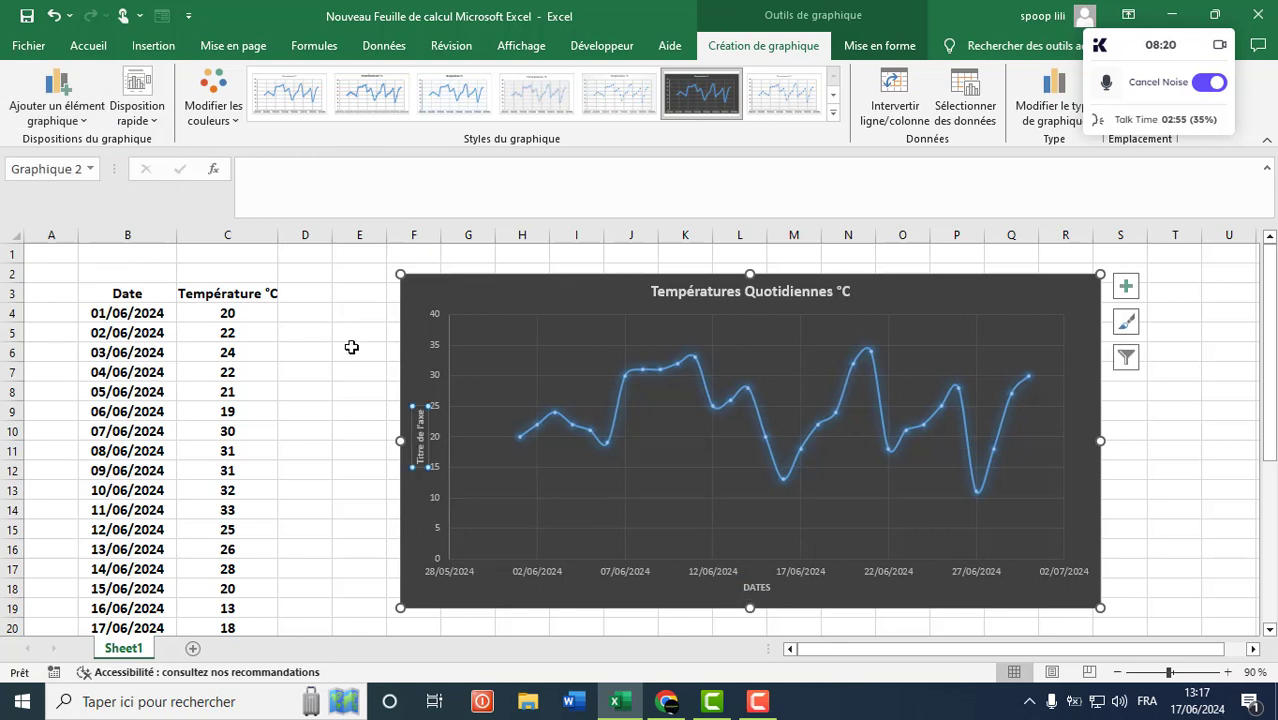
pyautogui.click(420, 436)
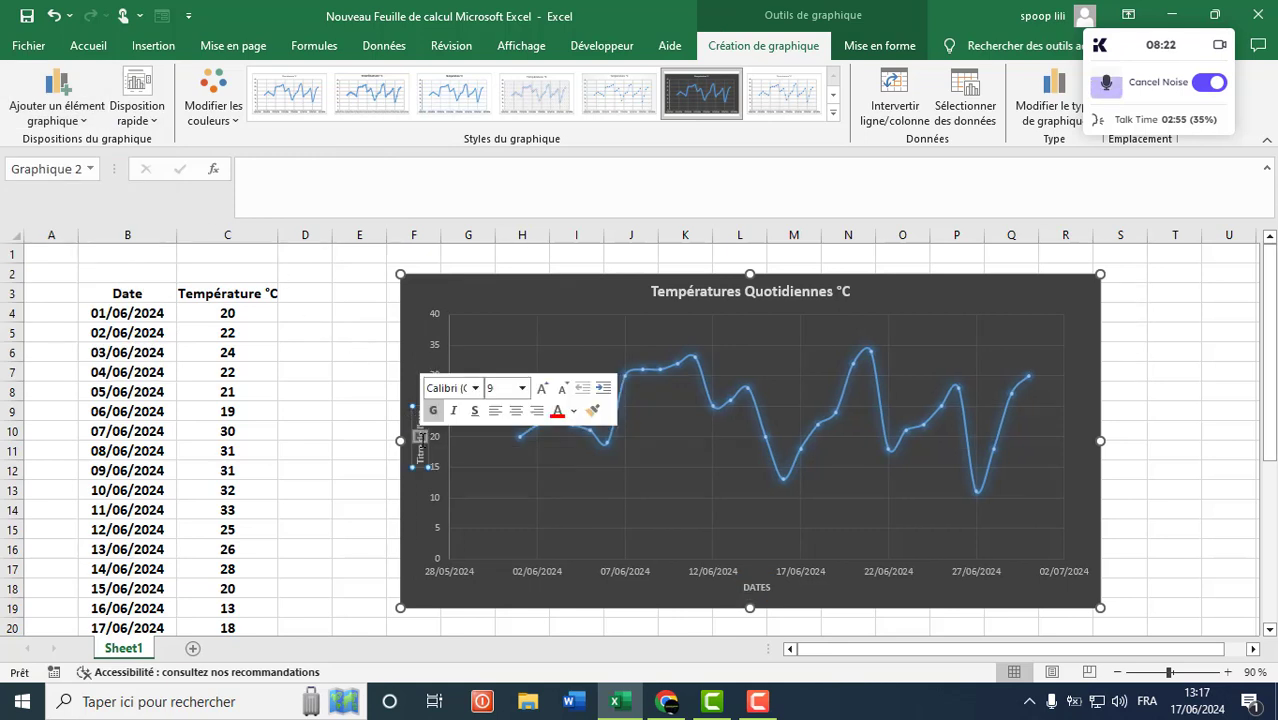
pyautogui.tripleClick(420, 436)
pyautogui.write('TE')
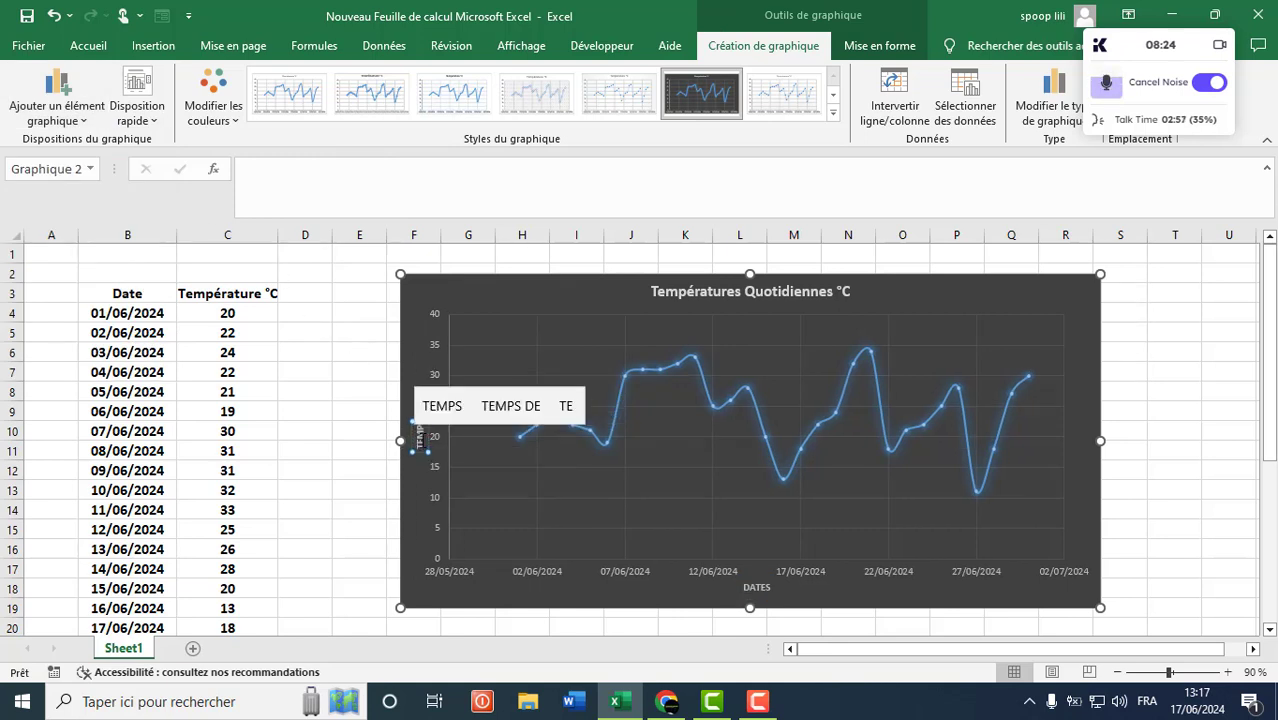
pyautogui.write('MPERATURE')
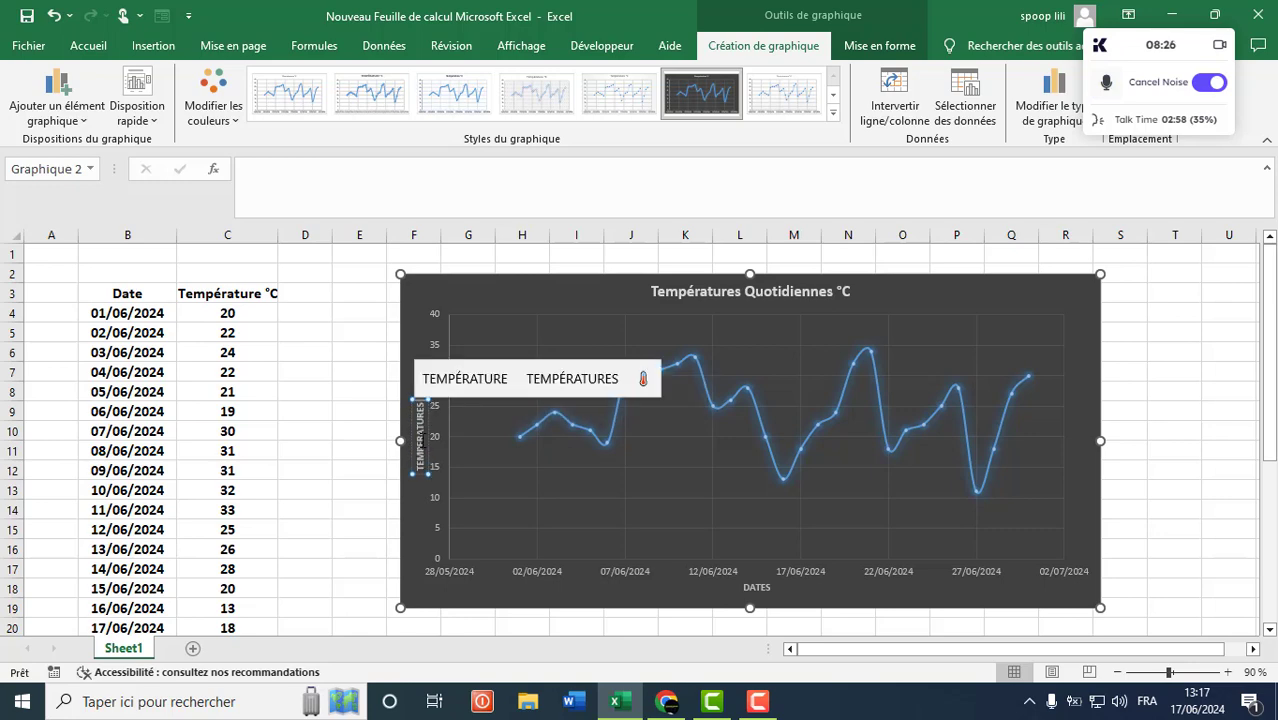
pyautogui.write('S °C')
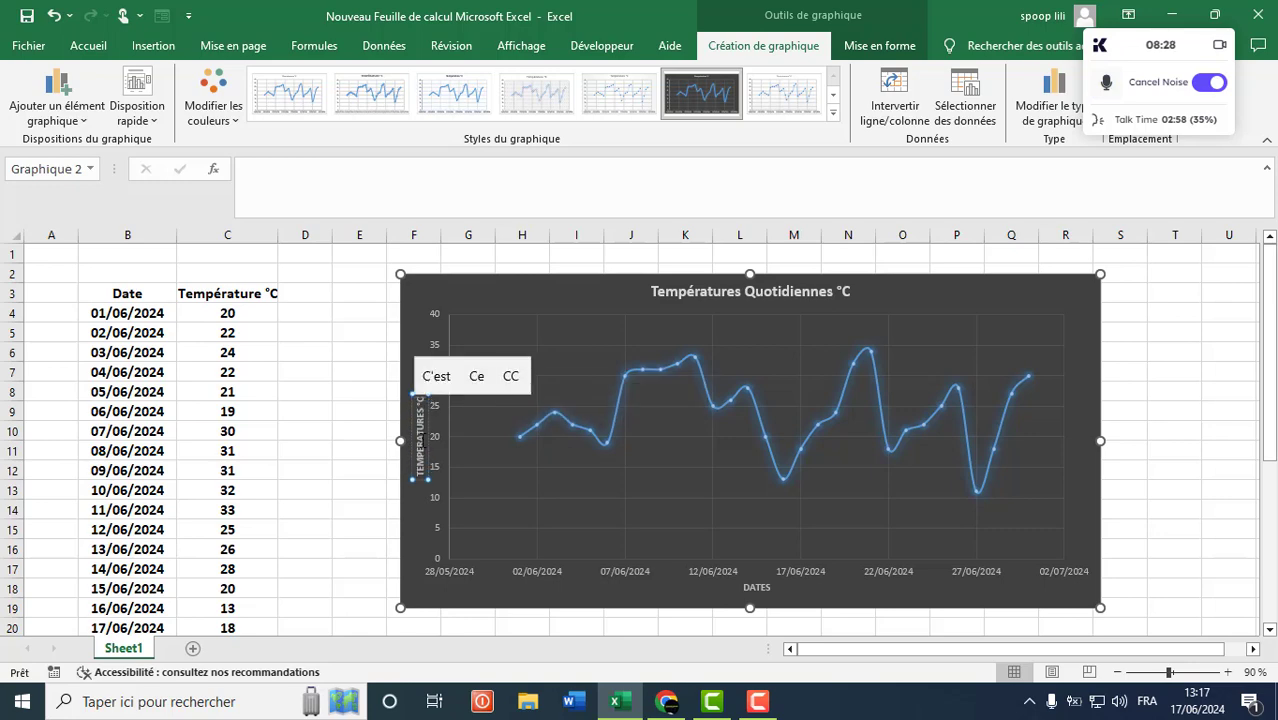
pyautogui.click(1124, 410)
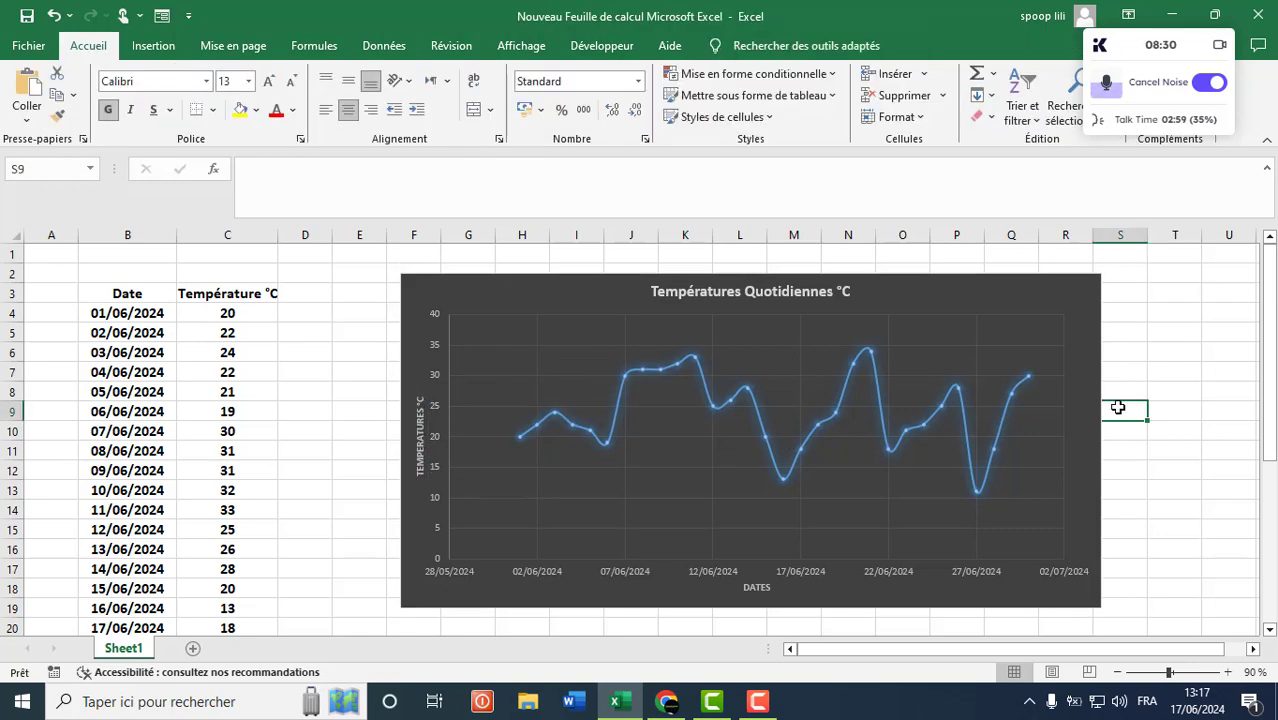
# Set the DATES axis title to font size 12
pyautogui.doubleClick(760, 587)
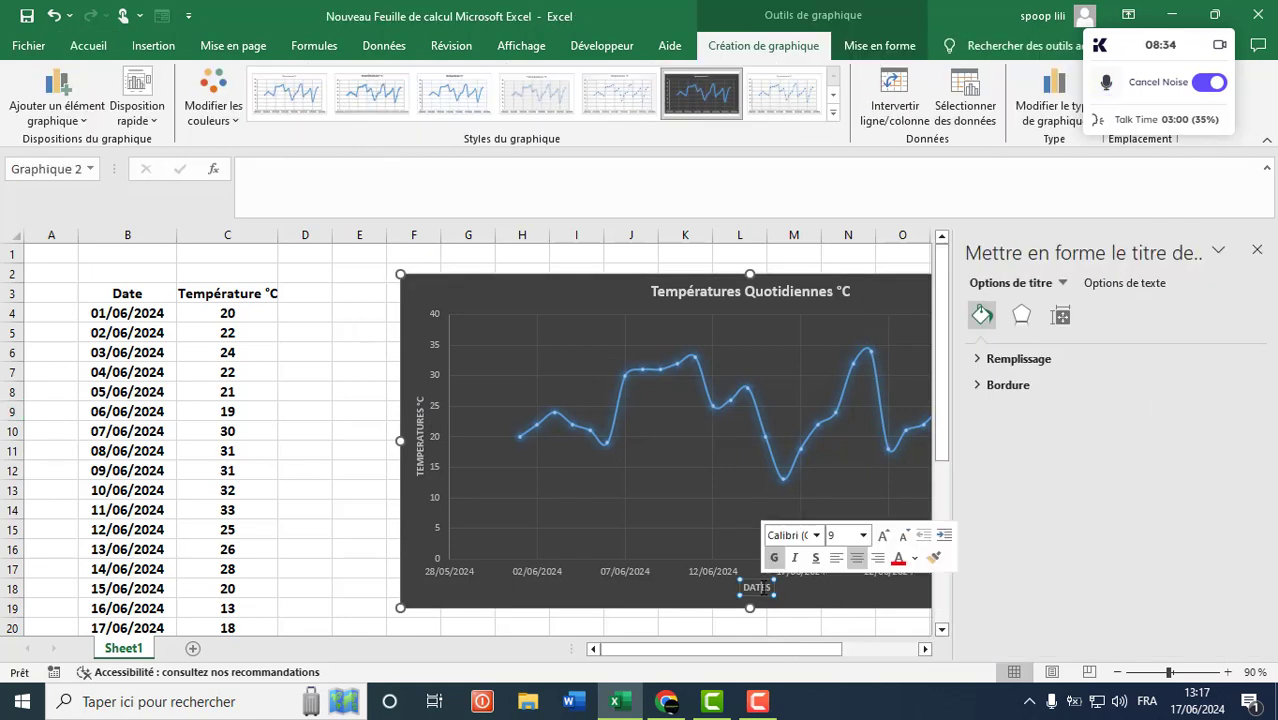
pyautogui.click(88, 52)
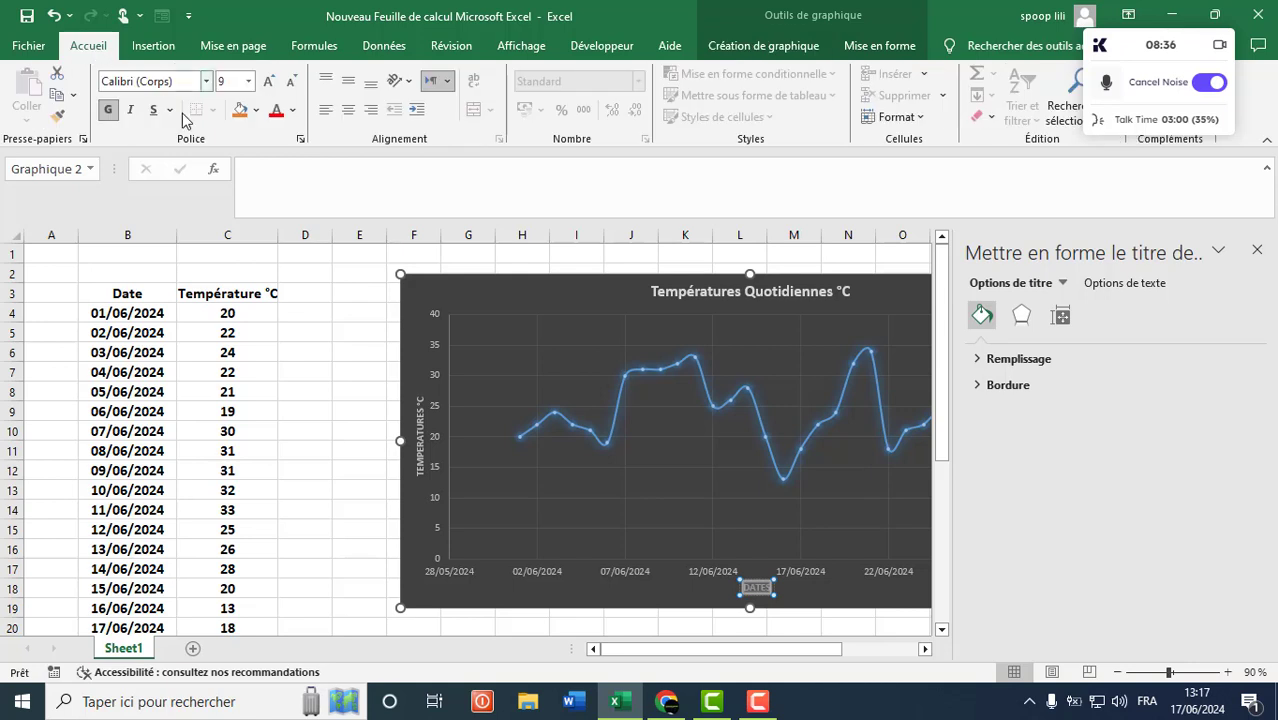
pyautogui.click(229, 84)
pyautogui.write('12')
pyautogui.press('Return')
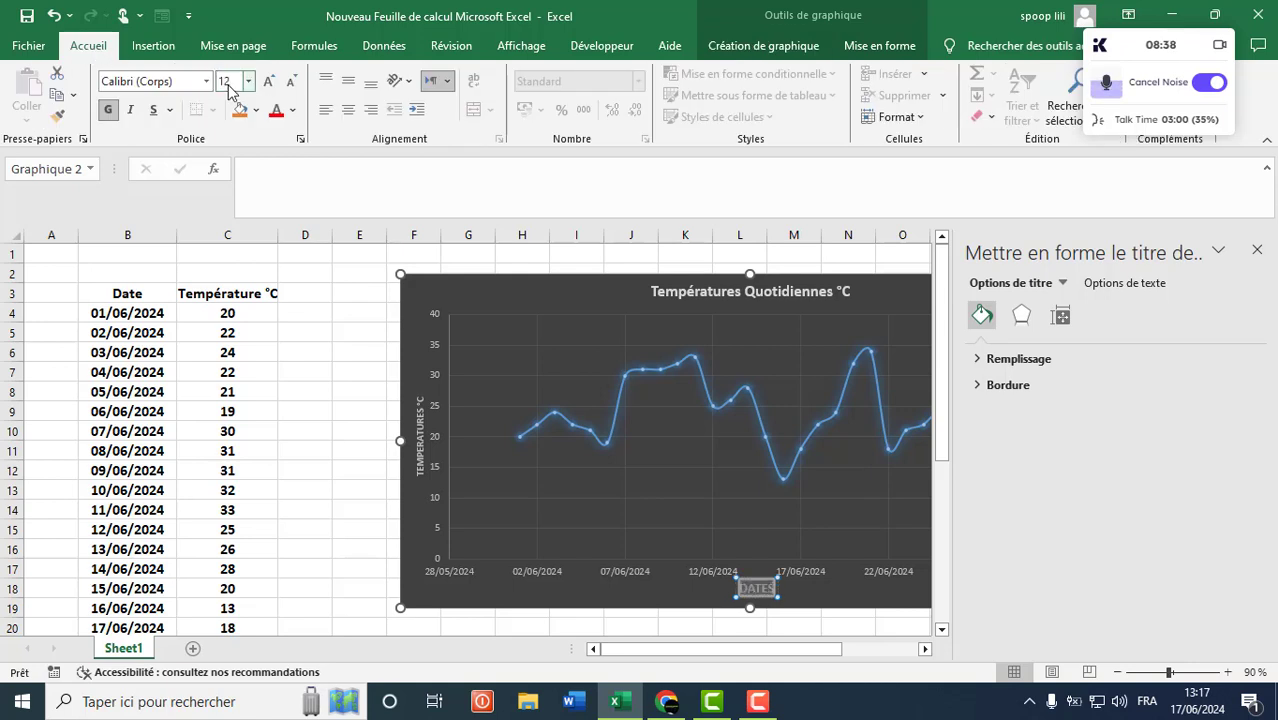
# Enlarge the TEMPERATURES °C axis title's font to match
pyautogui.click(424, 447)
pyautogui.doubleClick(422, 445)
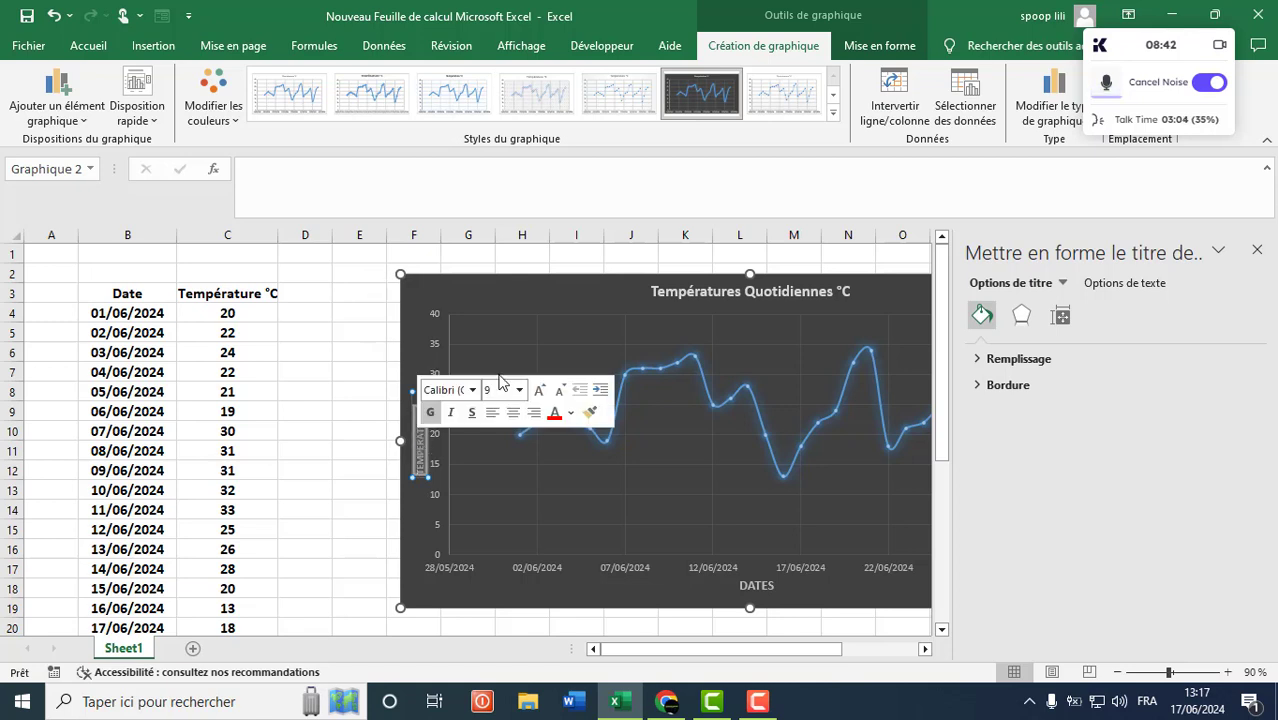
pyautogui.click(495, 390)
pyautogui.write('12')
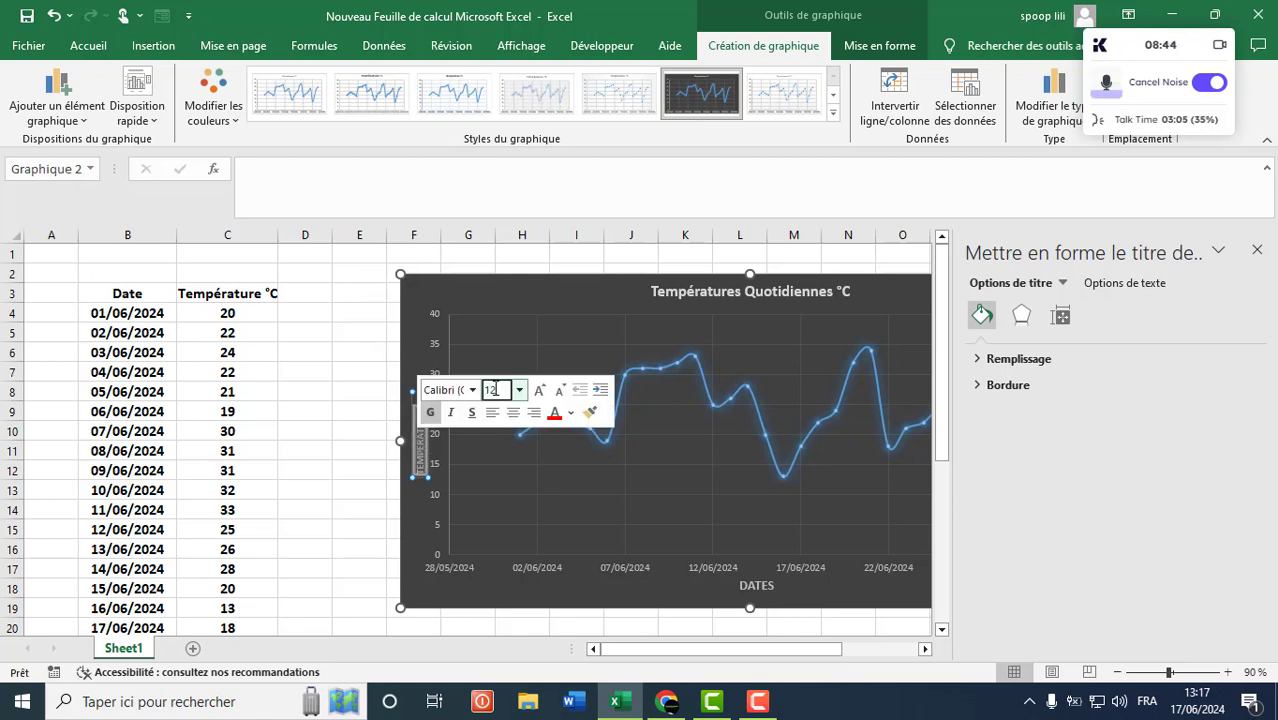
pyautogui.press('Return')
pyautogui.click(348, 489)
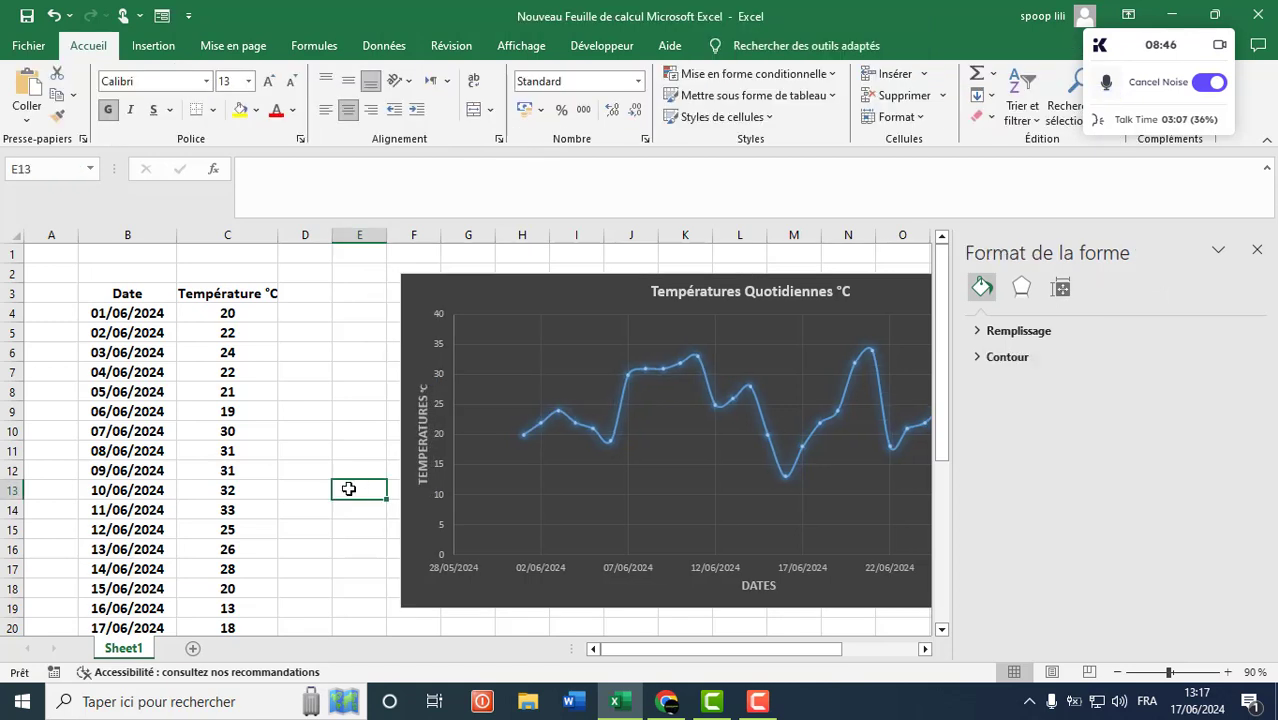
pyautogui.click(522, 300)
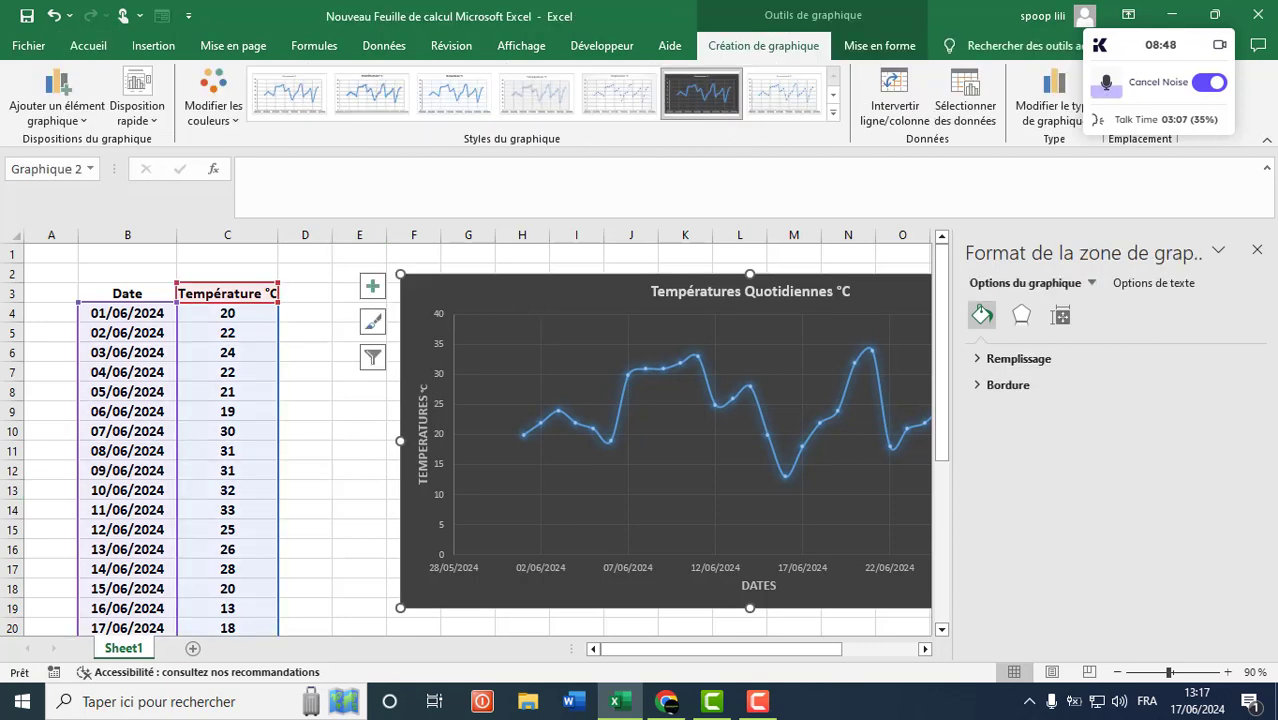
# Close the format pane and add data labels above each point of the temperature line
pyautogui.click(1257, 249)
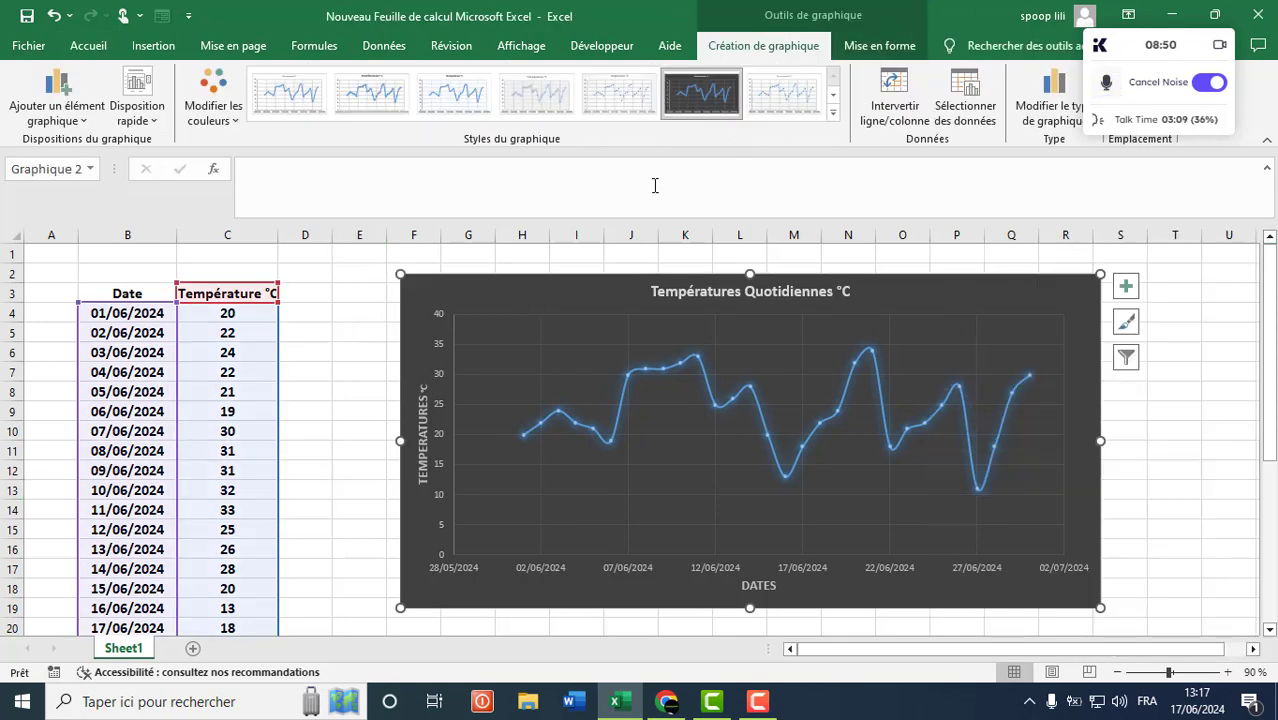
pyautogui.click(57, 112)
pyautogui.moveTo(85, 150)
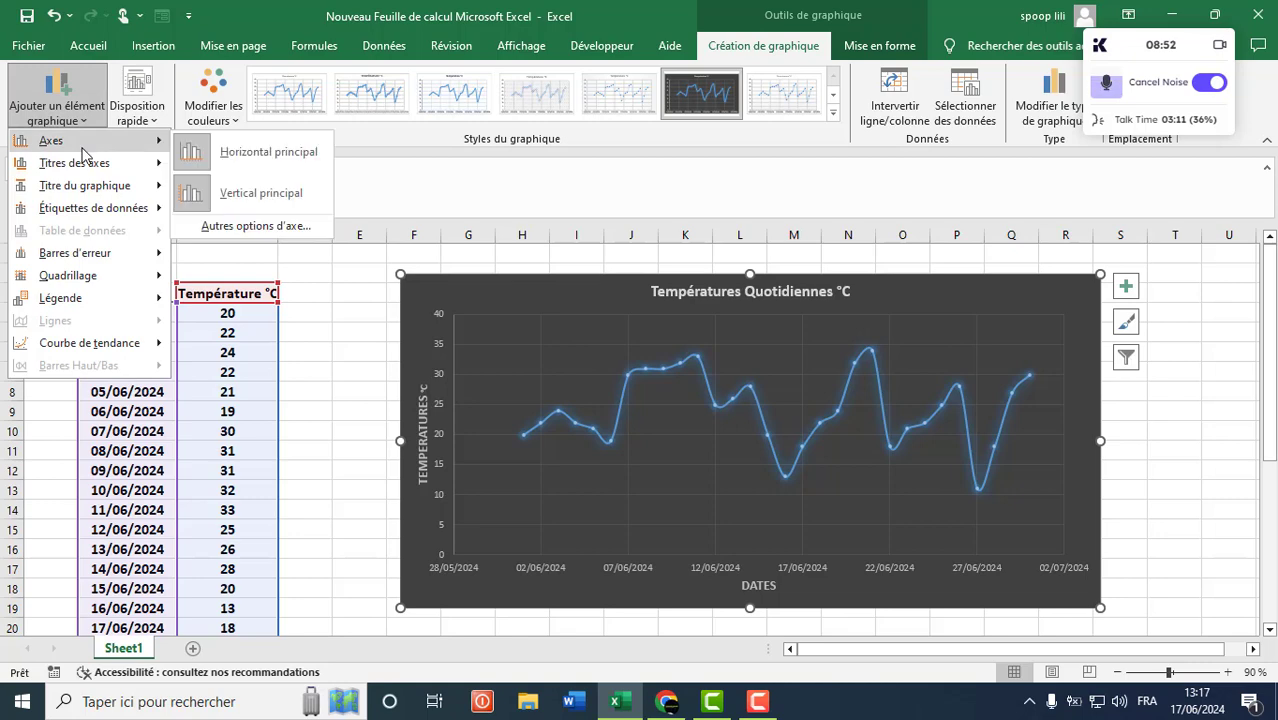
pyautogui.moveTo(119, 213)
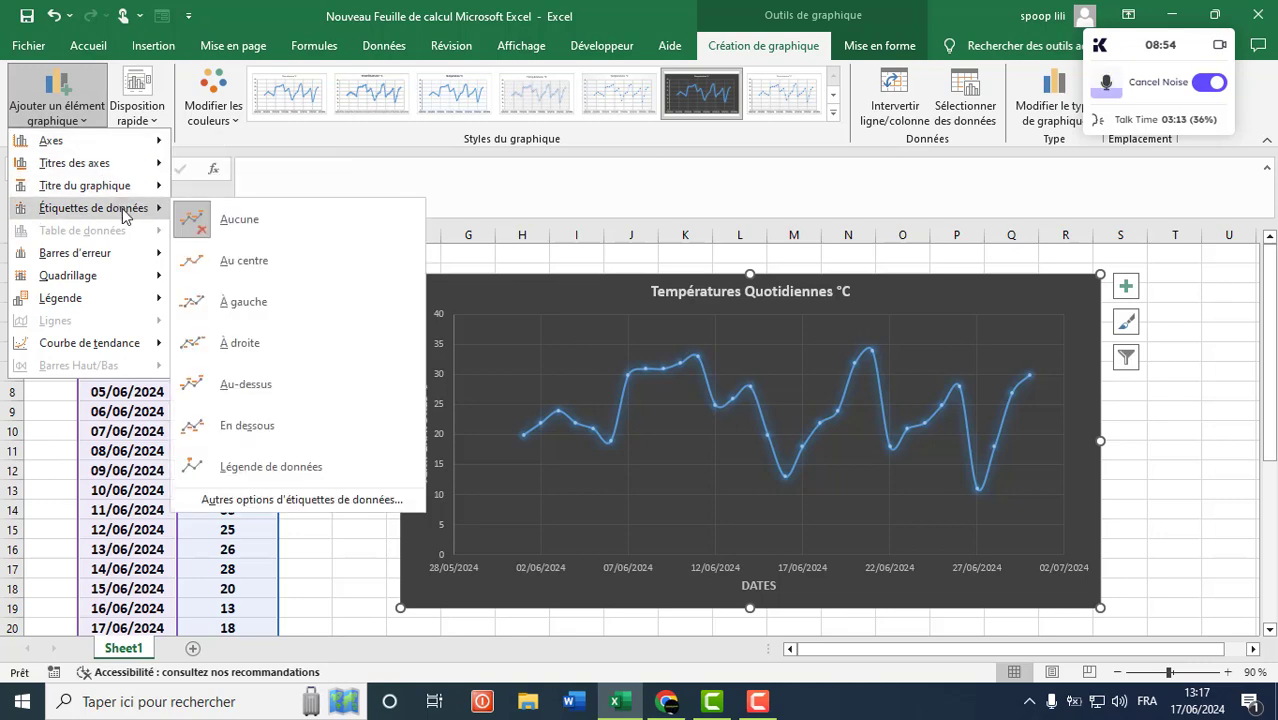
pyautogui.click(253, 388)
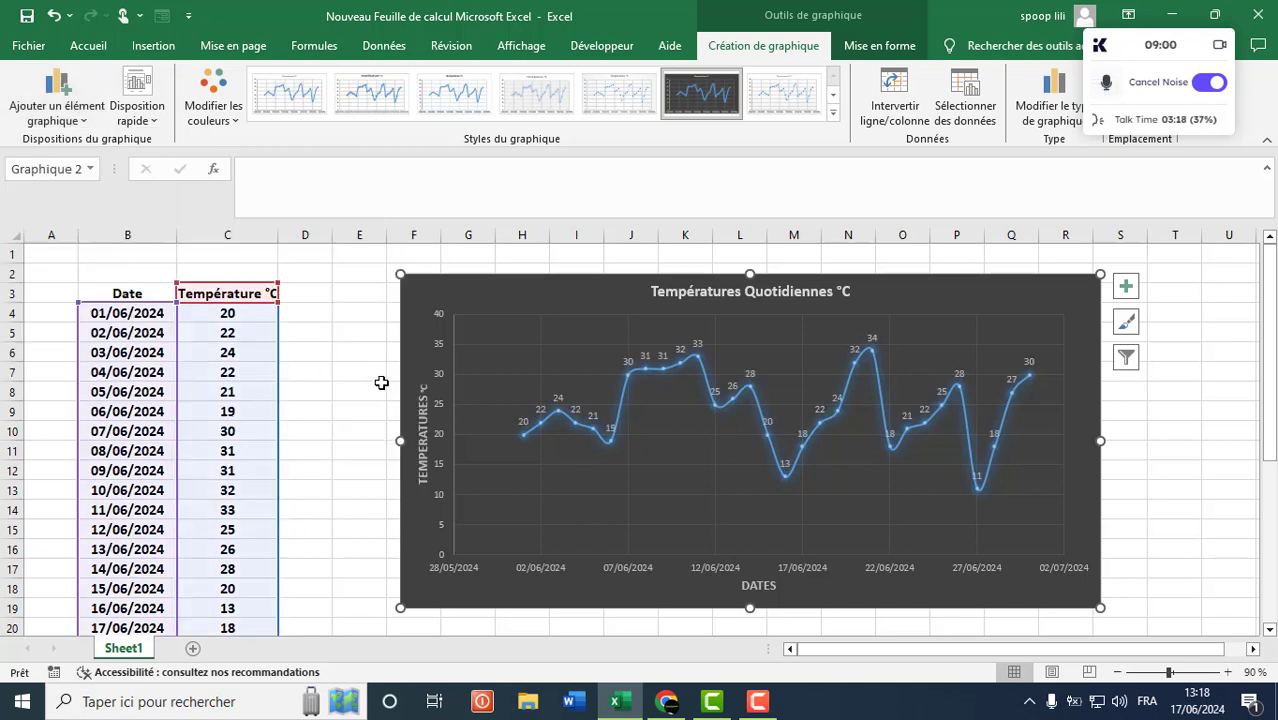
# Format the data labels with 11-point red font
pyautogui.click(558, 396)
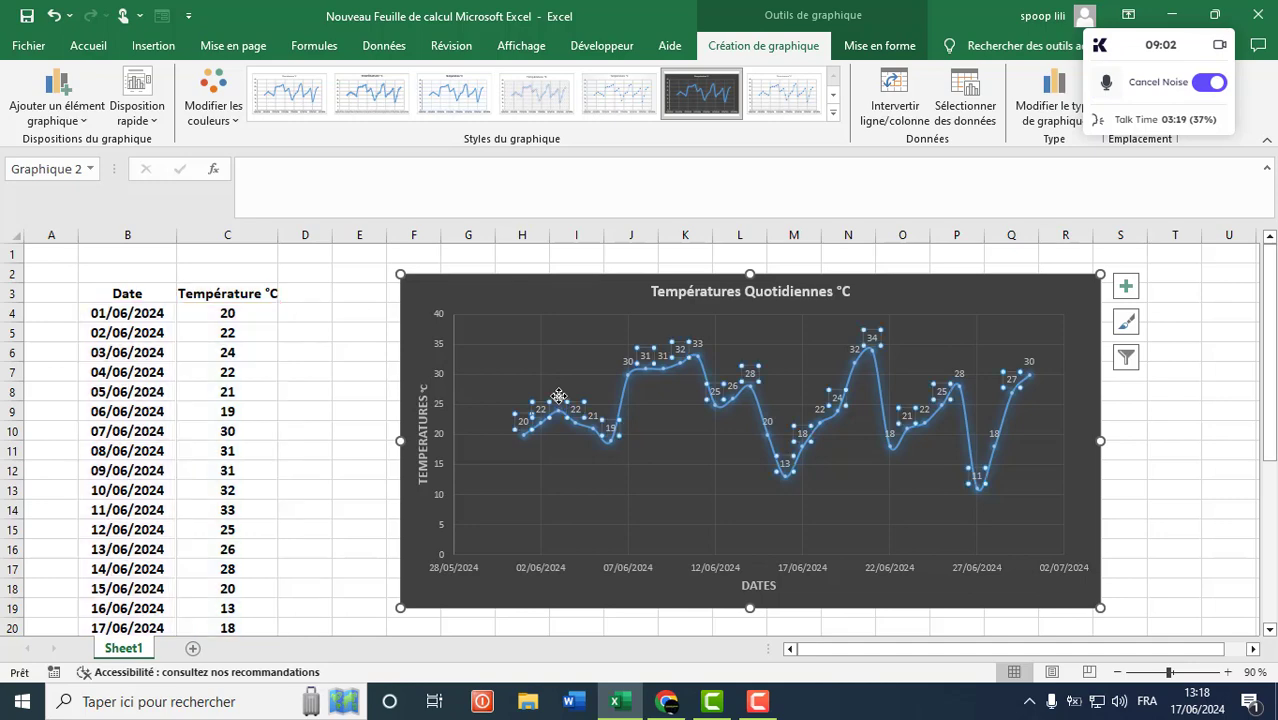
pyautogui.click(88, 46)
pyautogui.click(231, 84)
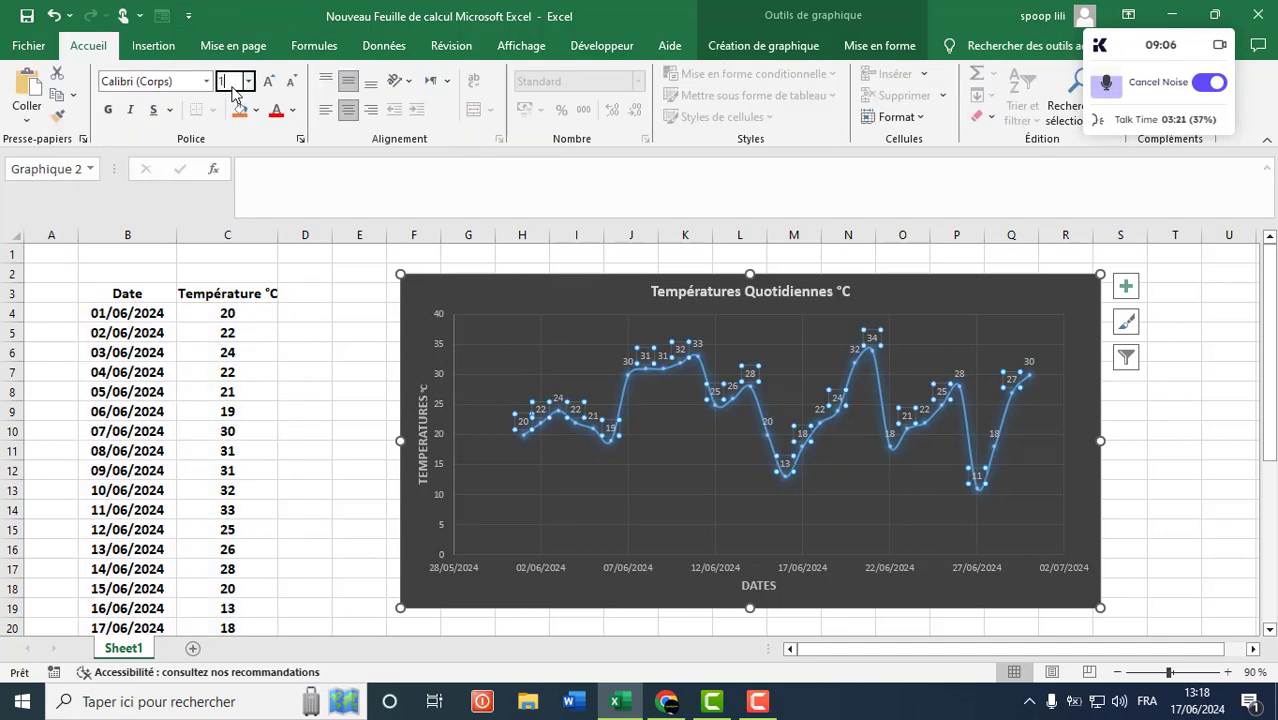
pyautogui.write('0')
pyautogui.press('Return')
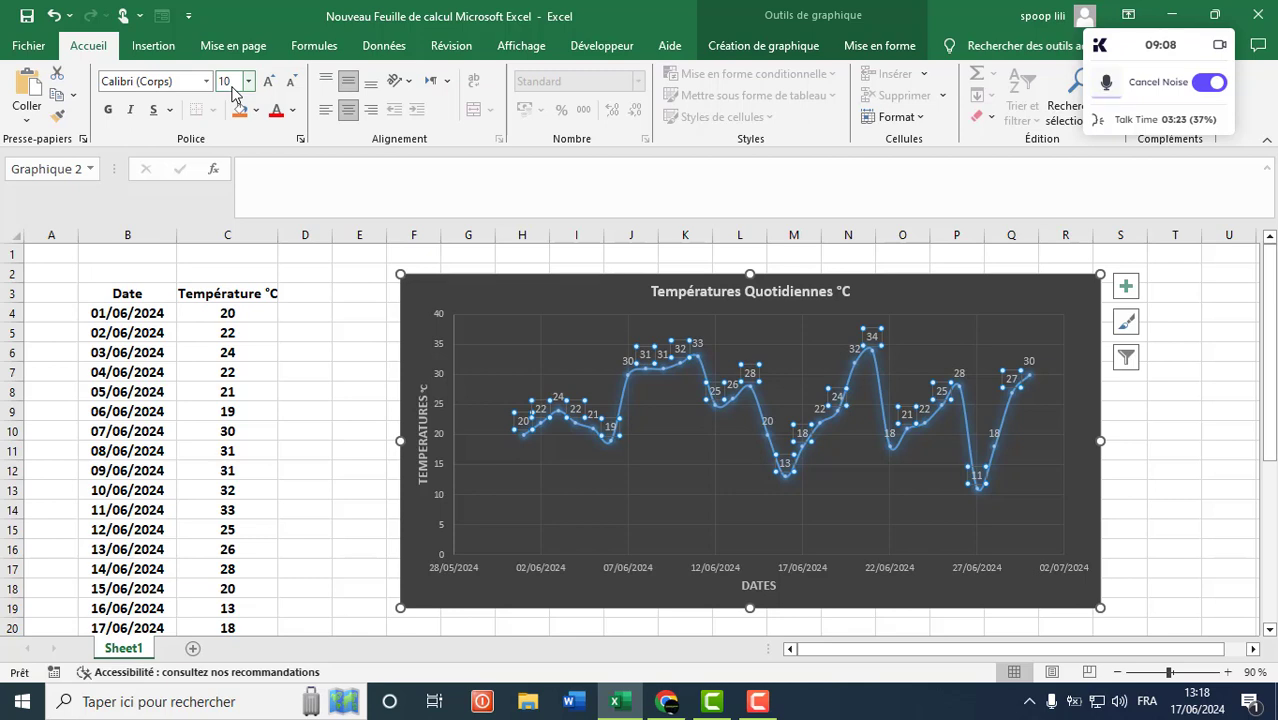
pyautogui.click(231, 84)
pyautogui.write('11')
pyautogui.press('Return')
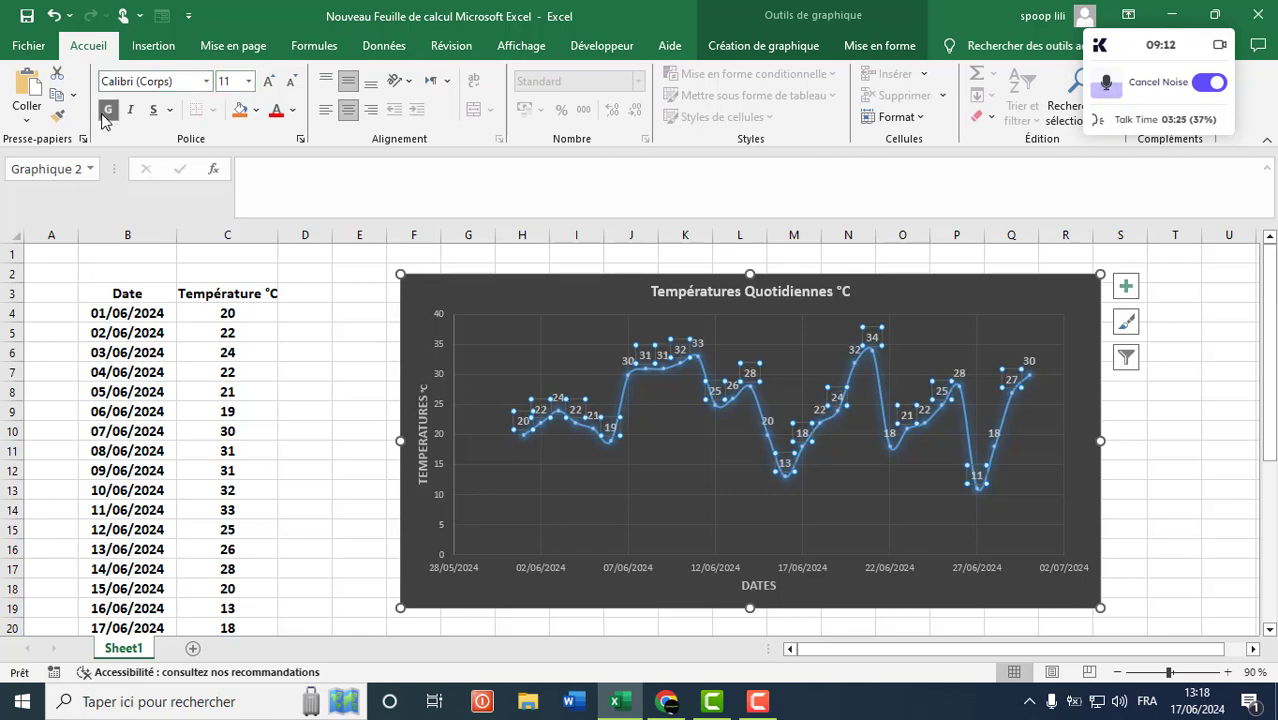
pyautogui.click(278, 112)
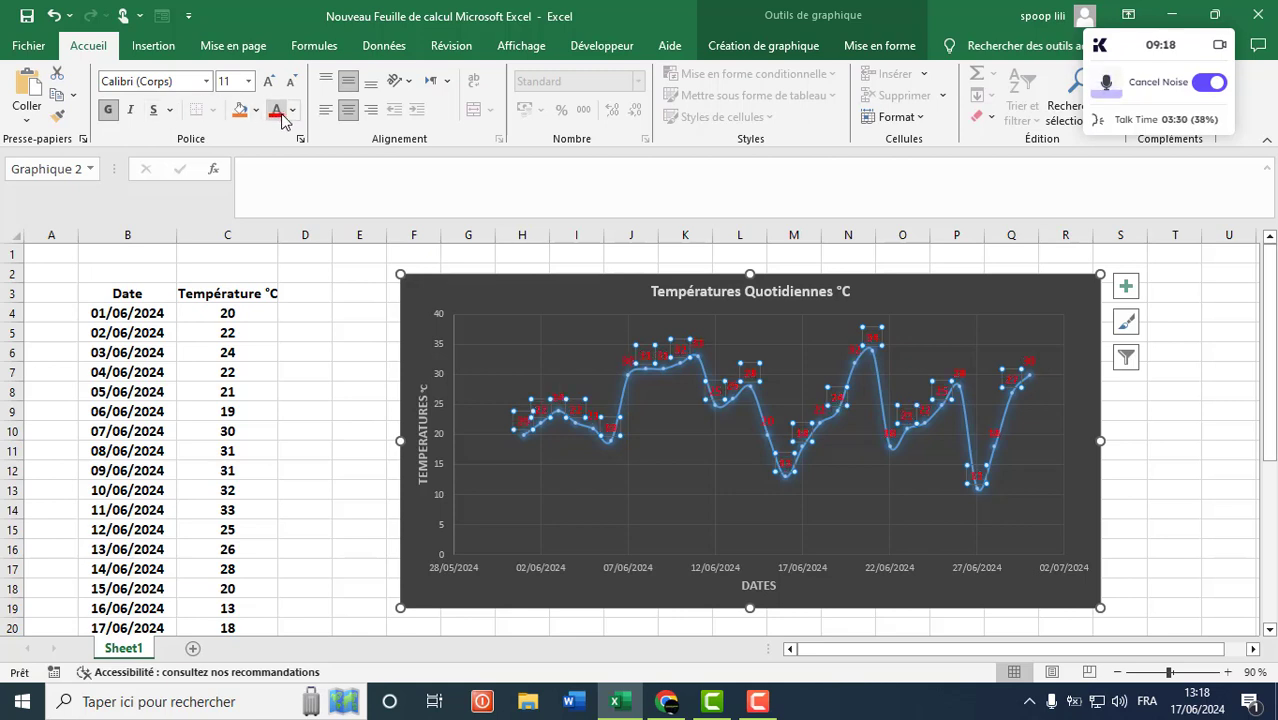
pyautogui.click(416, 255)
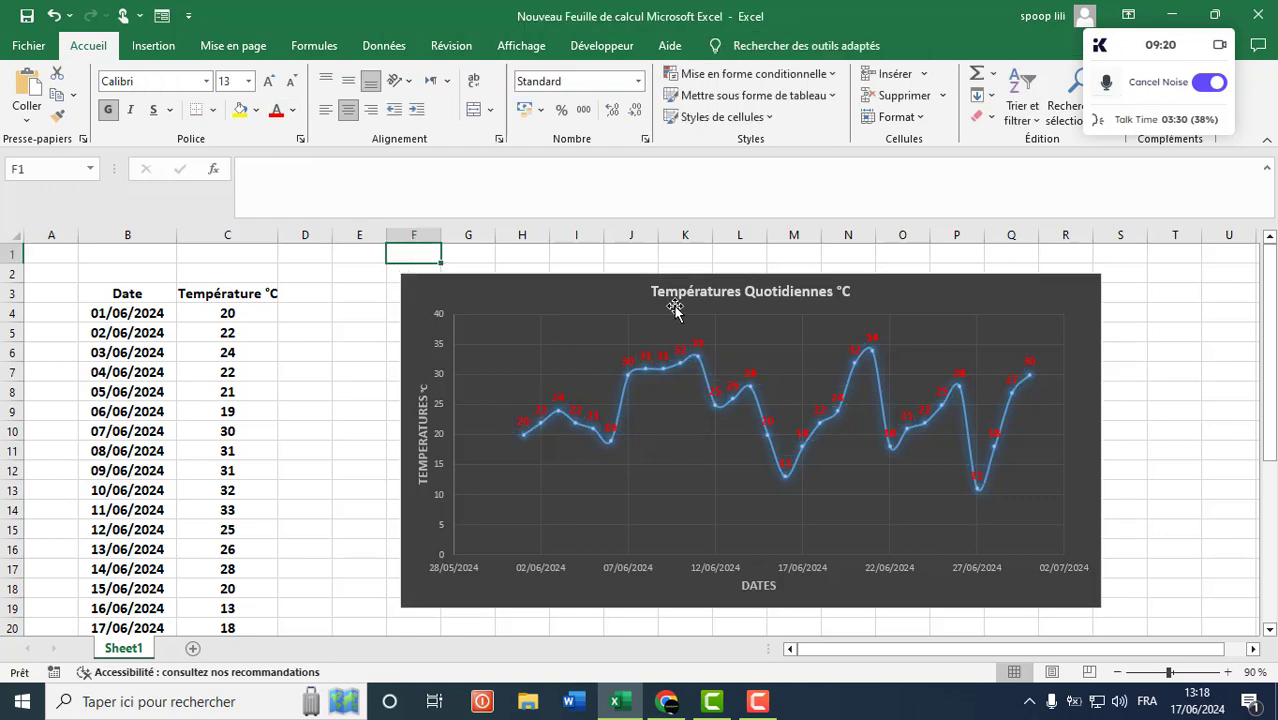
# Add minor horizontal and minor vertical gridlines to the temperature chart
pyautogui.click(604, 291)
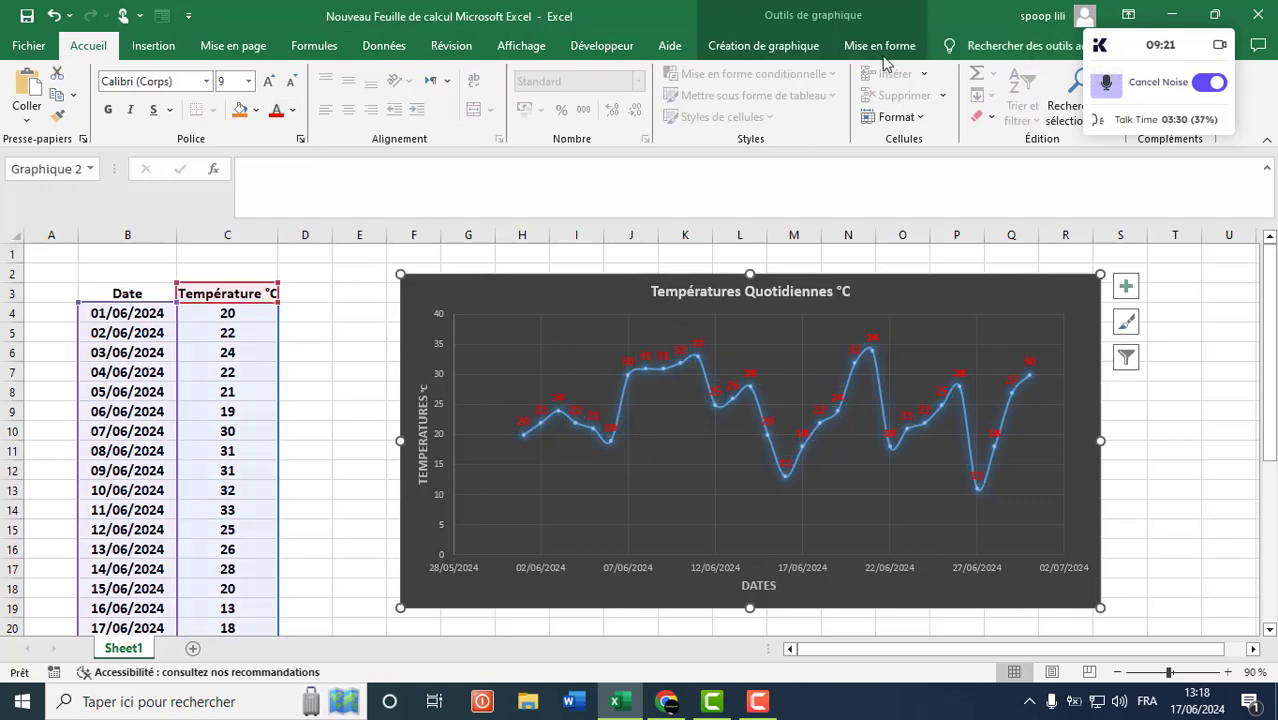
pyautogui.click(790, 50)
pyautogui.click(62, 118)
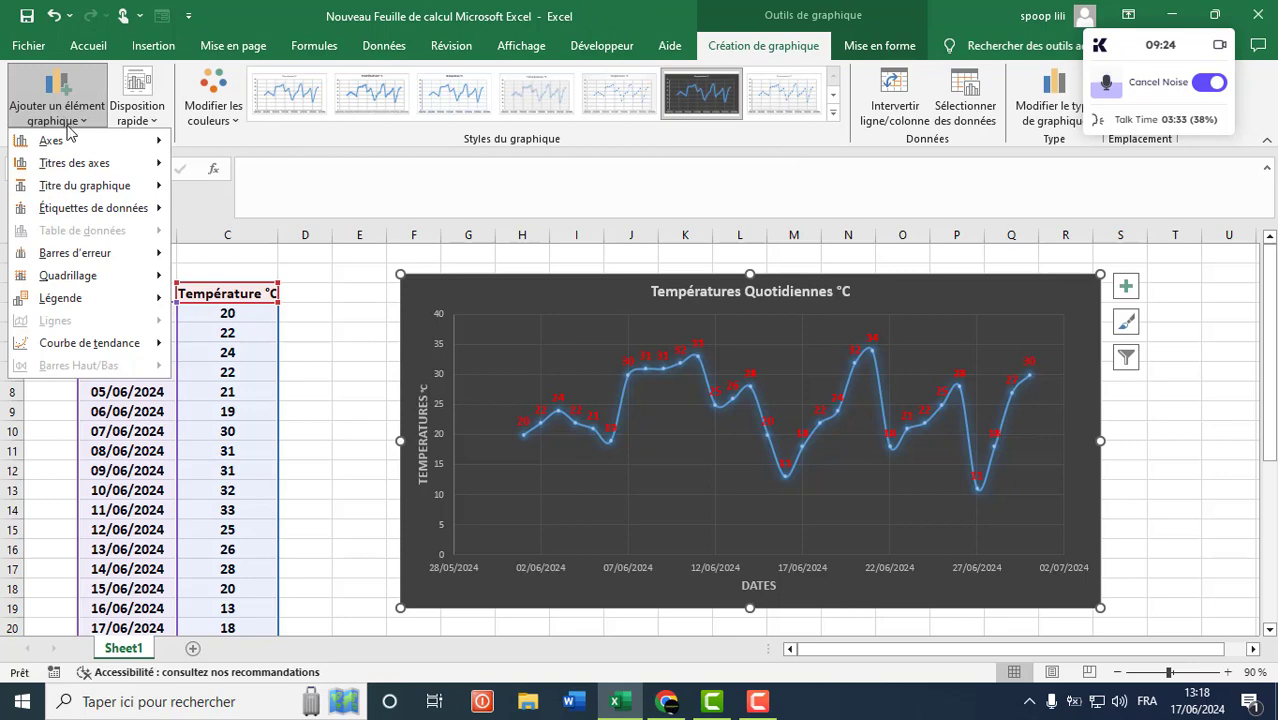
pyautogui.moveTo(140, 276)
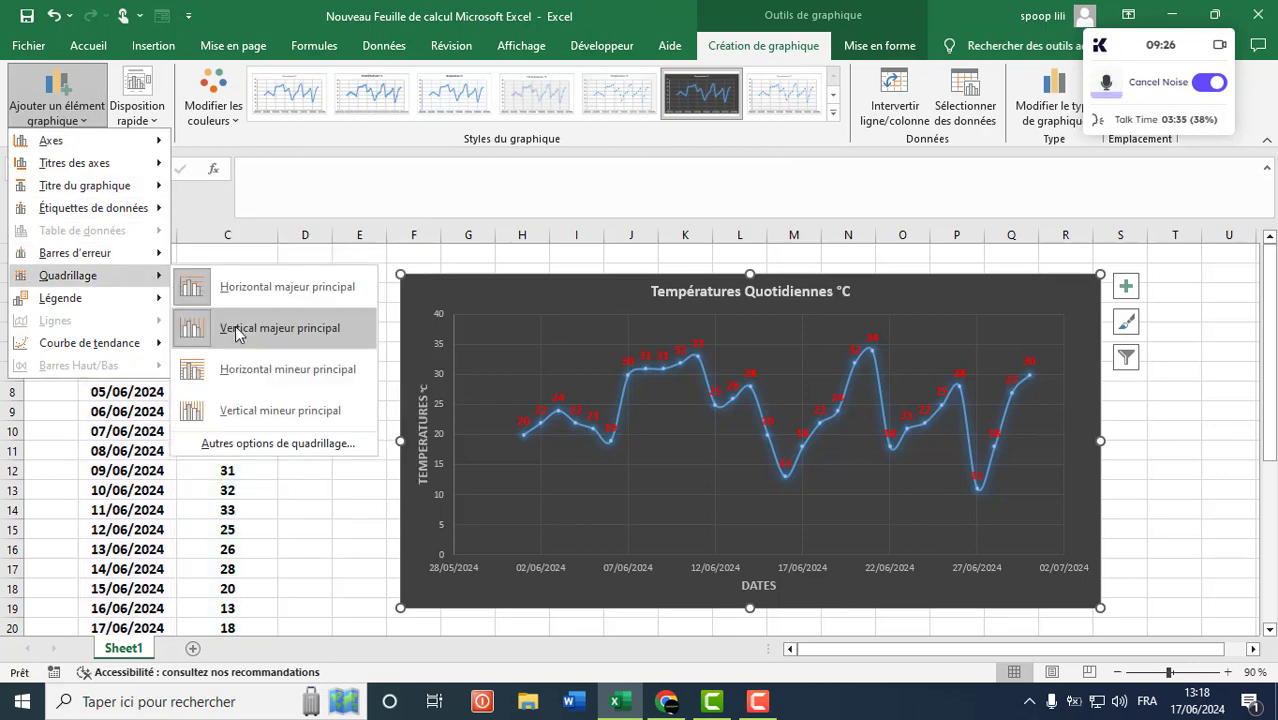
pyautogui.click(234, 368)
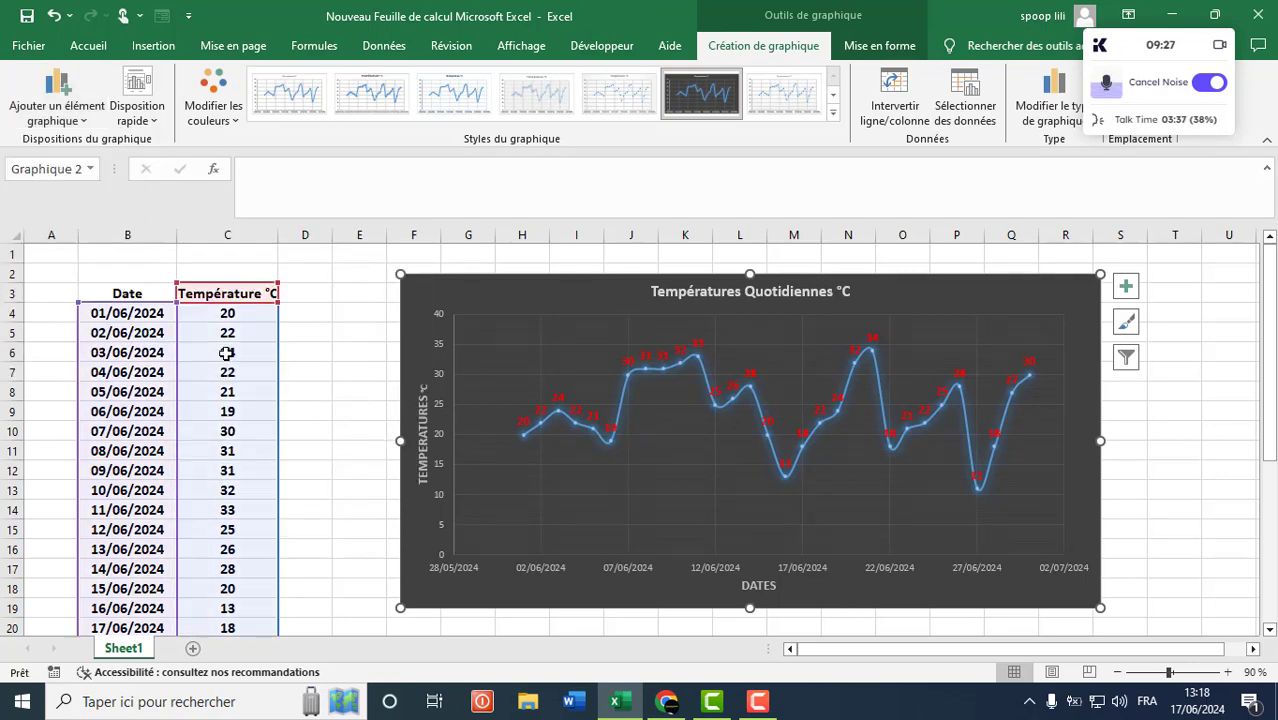
pyautogui.click(66, 118)
pyautogui.moveTo(152, 276)
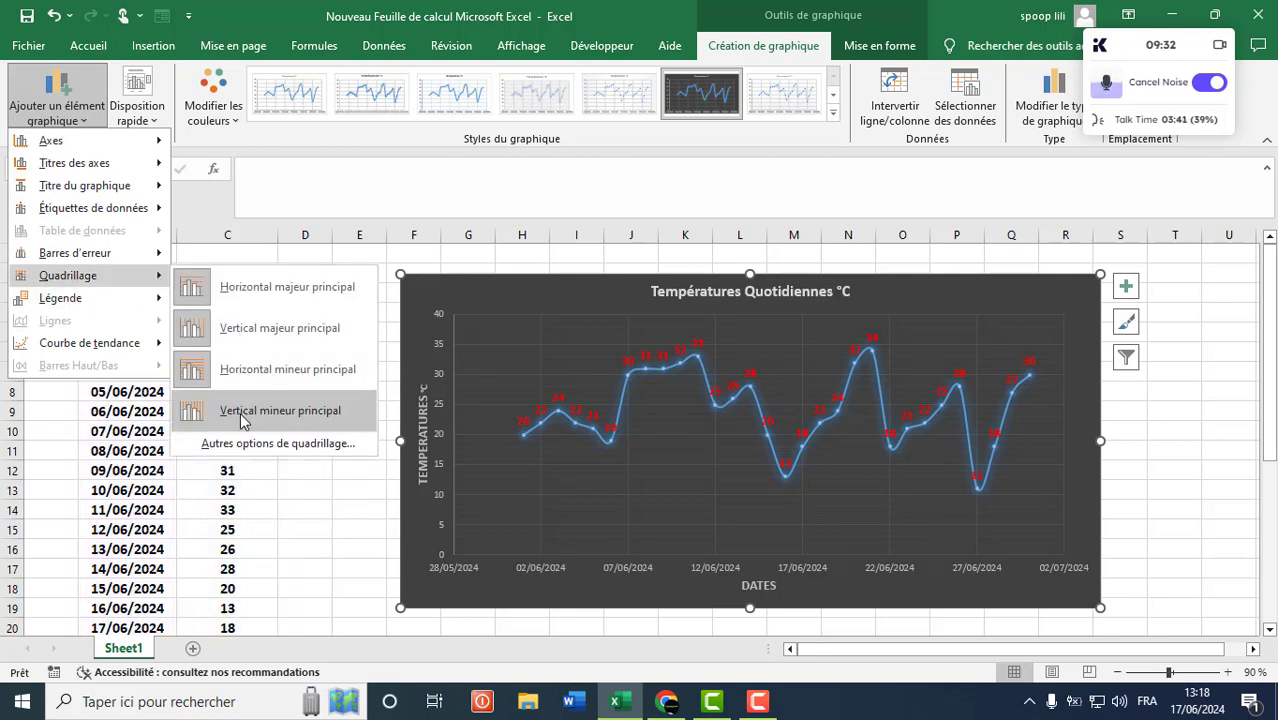
pyautogui.click(240, 415)
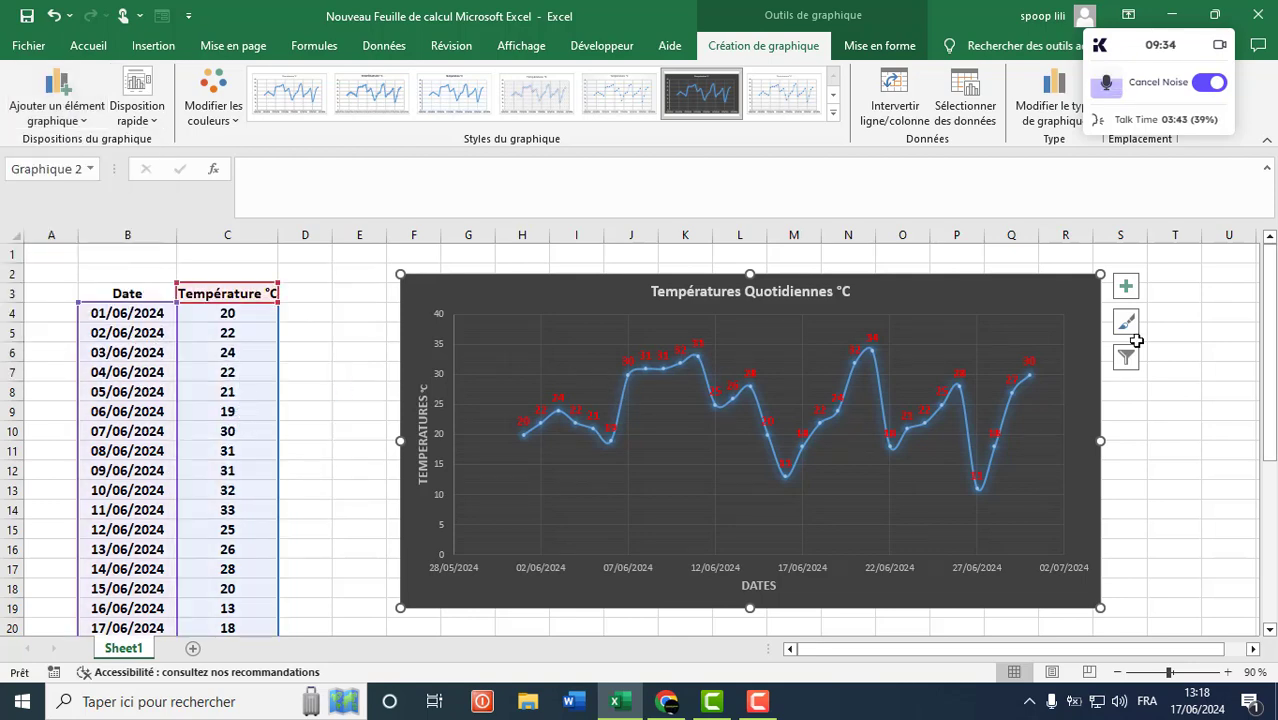
# Drag the chart's corner to enlarge it slightly down and to the right
pyautogui.moveTo(1098, 605); pyautogui.dragTo(1102, 618)
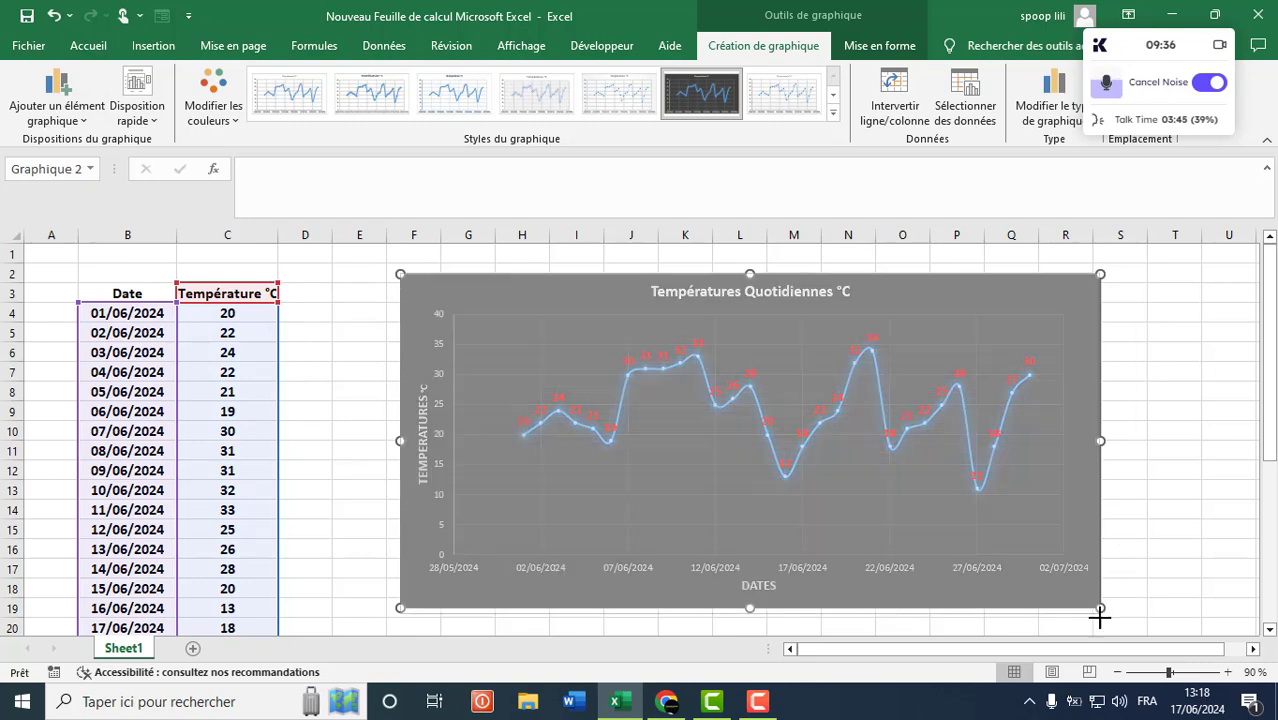
pyautogui.click(1162, 583)
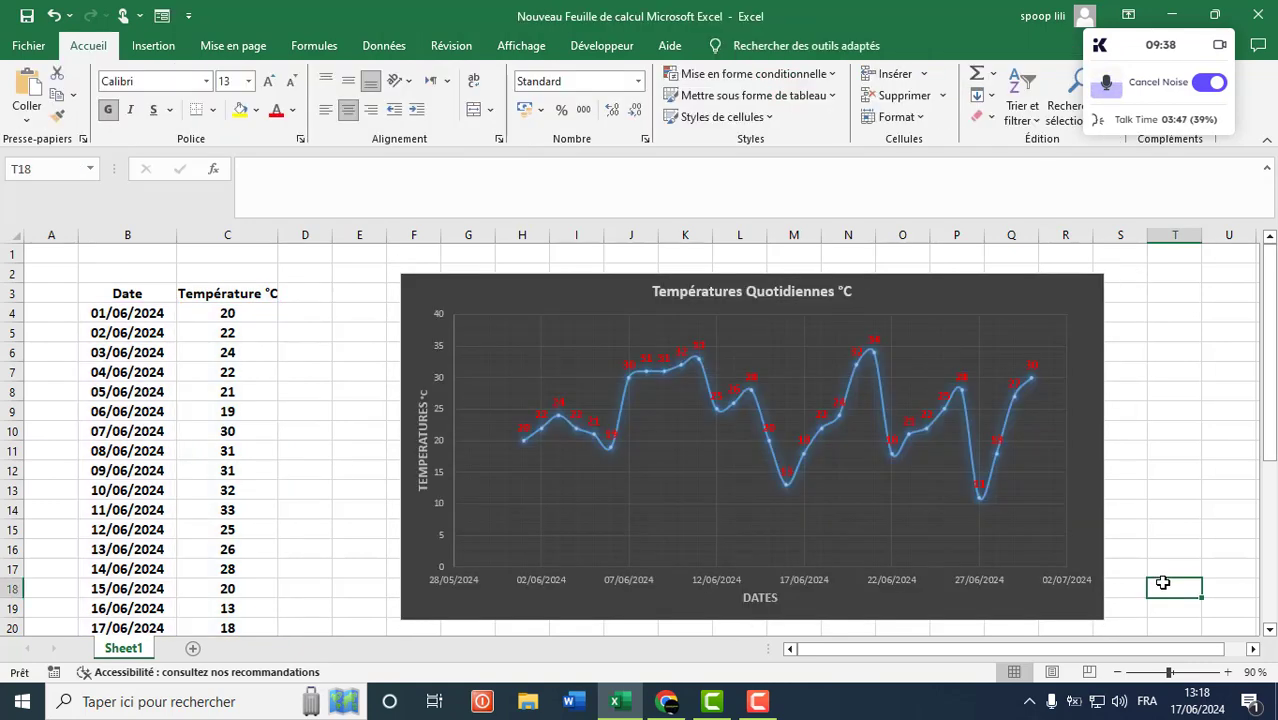
pyautogui.click(551, 296)
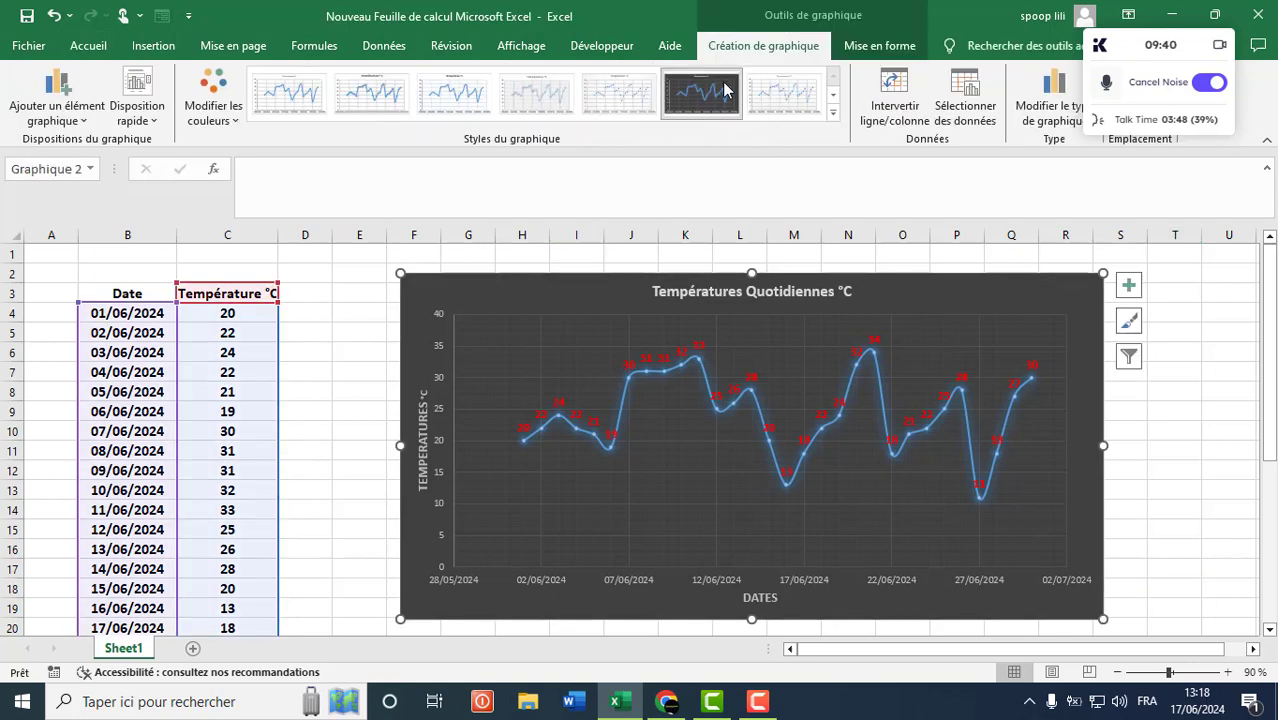
# Add a Linear trendline (Courbe de tendance) to the daily temperature series
pyautogui.click(82, 115)
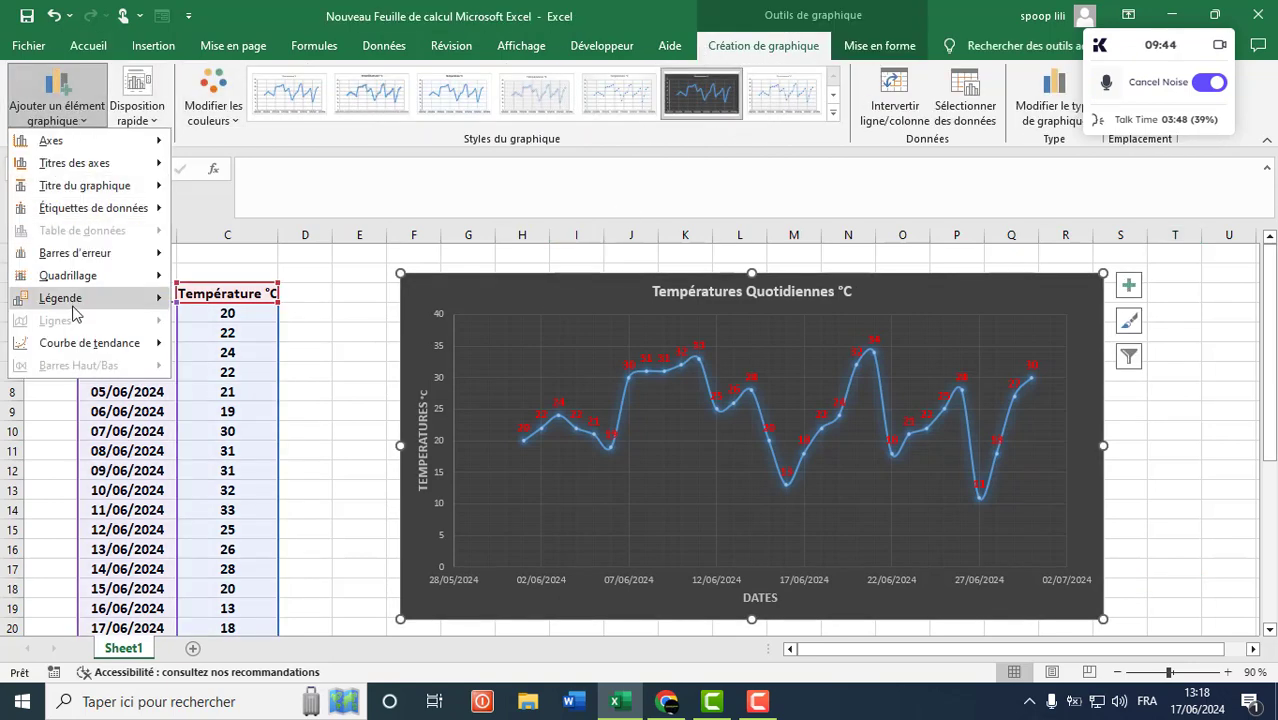
pyautogui.moveTo(78, 345)
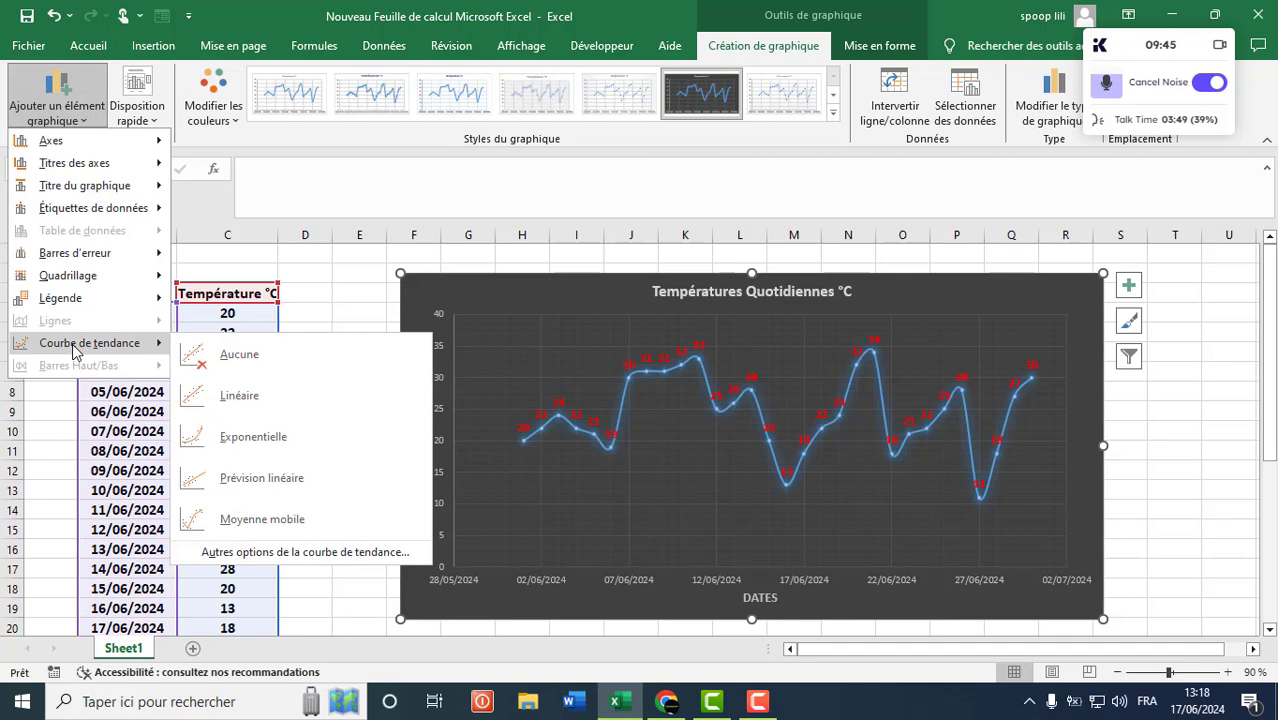
pyautogui.click(197, 395)
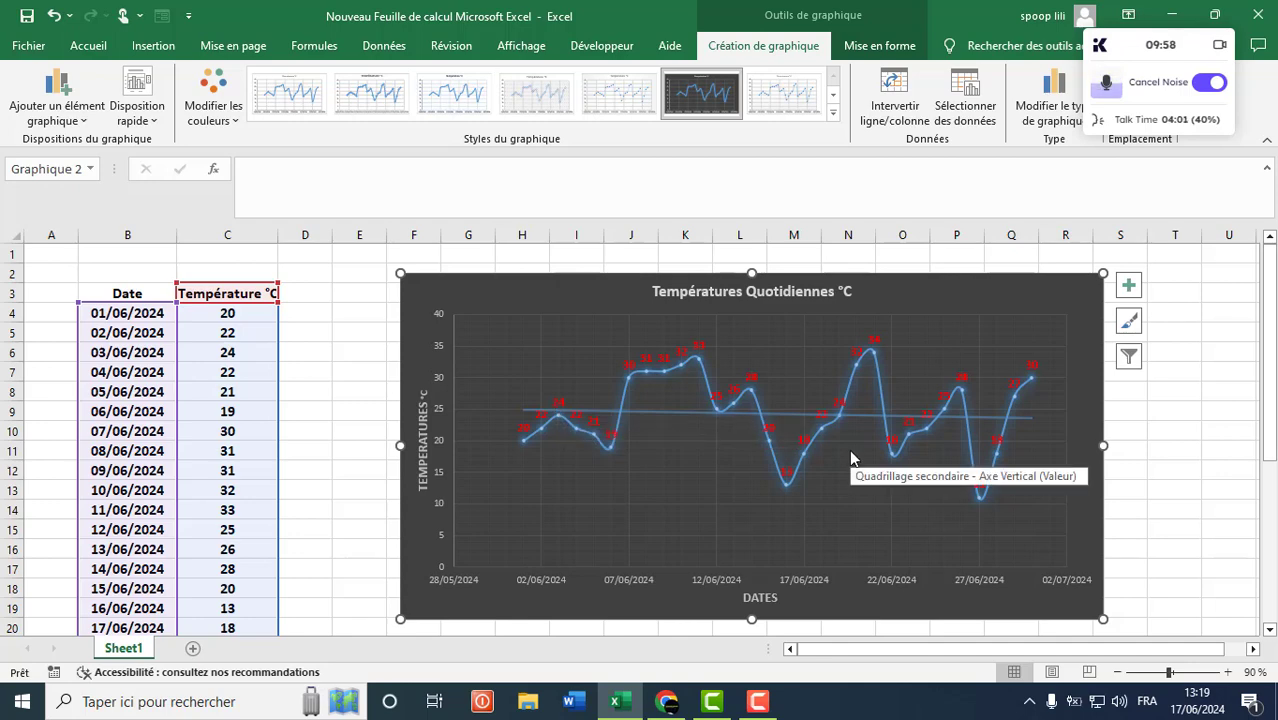
pyautogui.click(1171, 472)
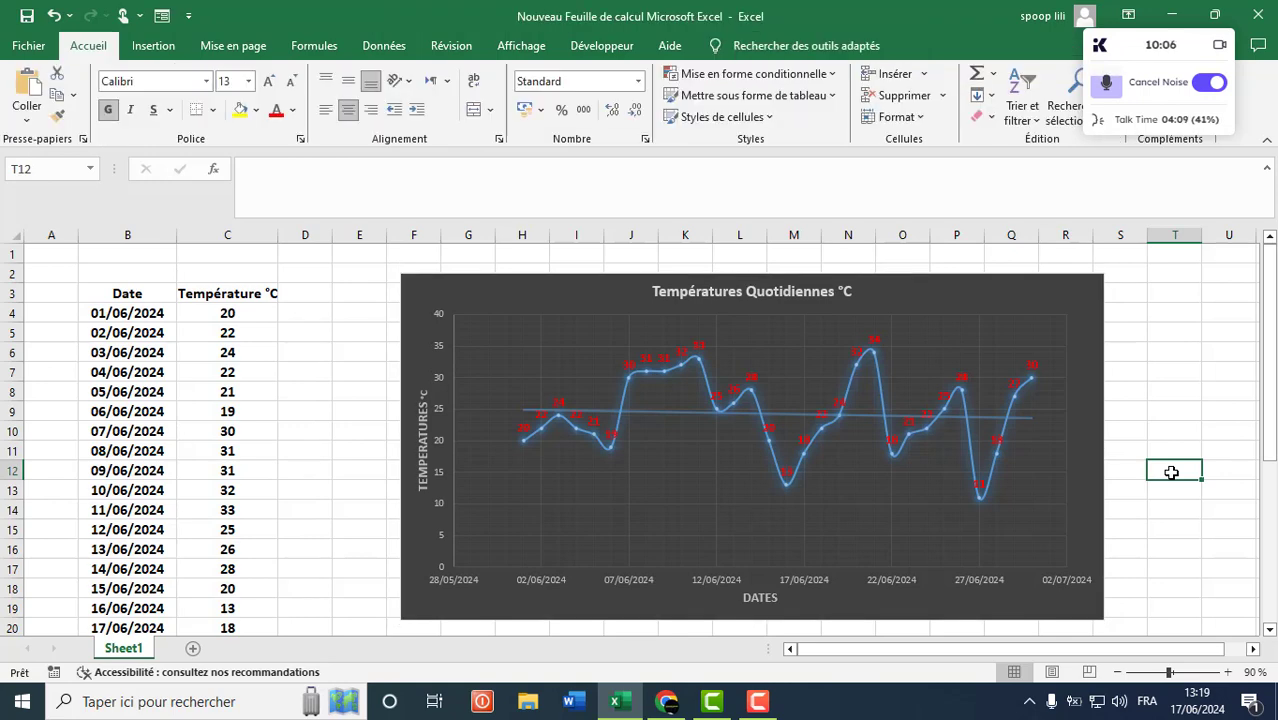
pyautogui.click(1194, 390)
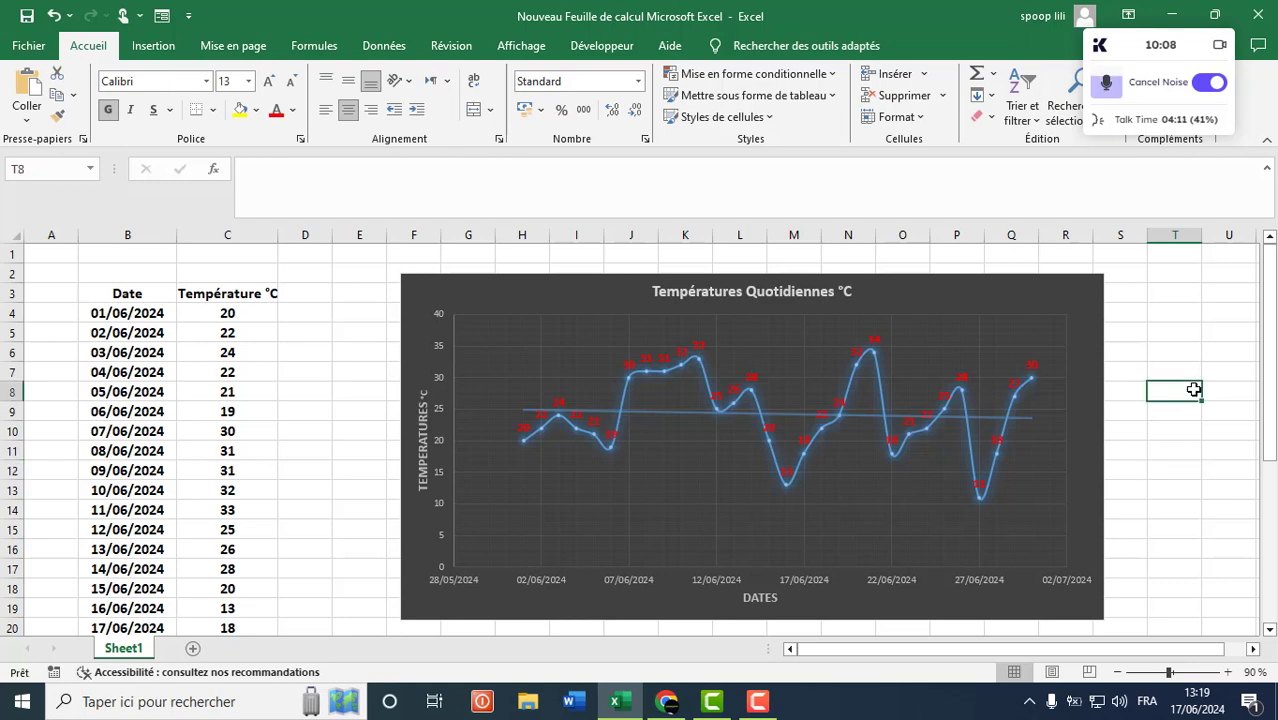